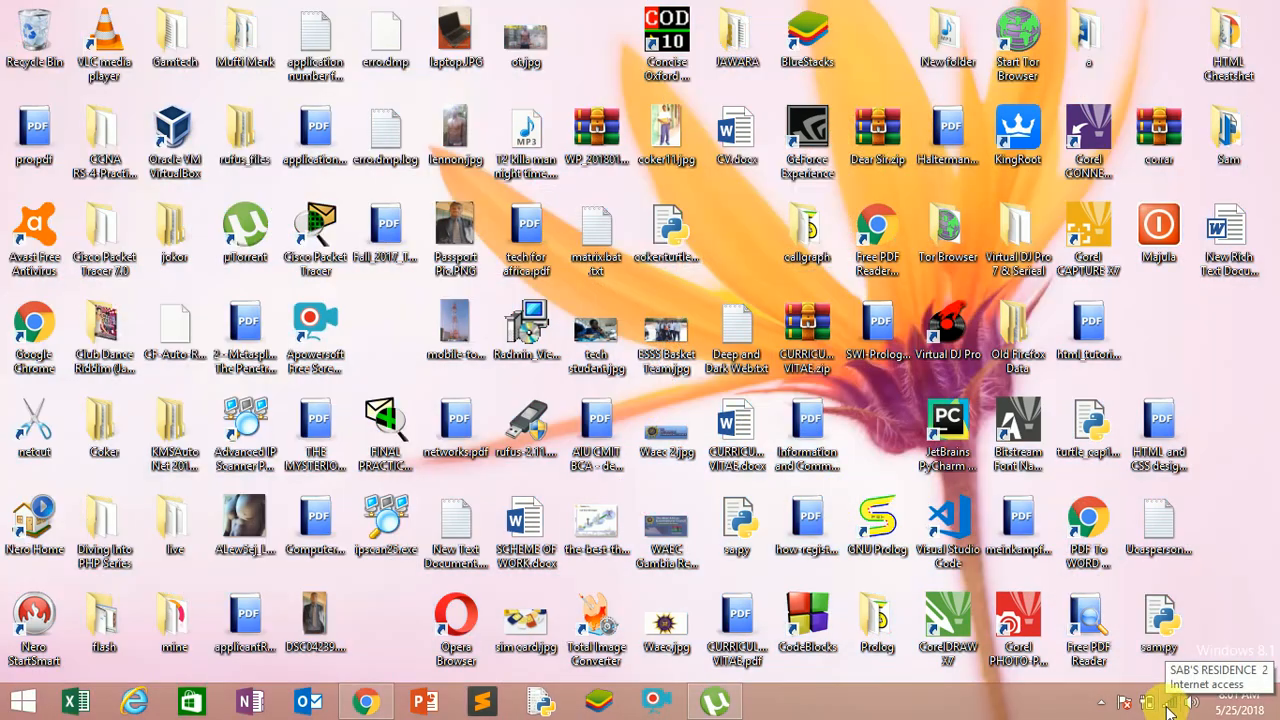
# Check the Wi-Fi connection in the list of available networks, then close it.
pyautogui.click(1164, 707)
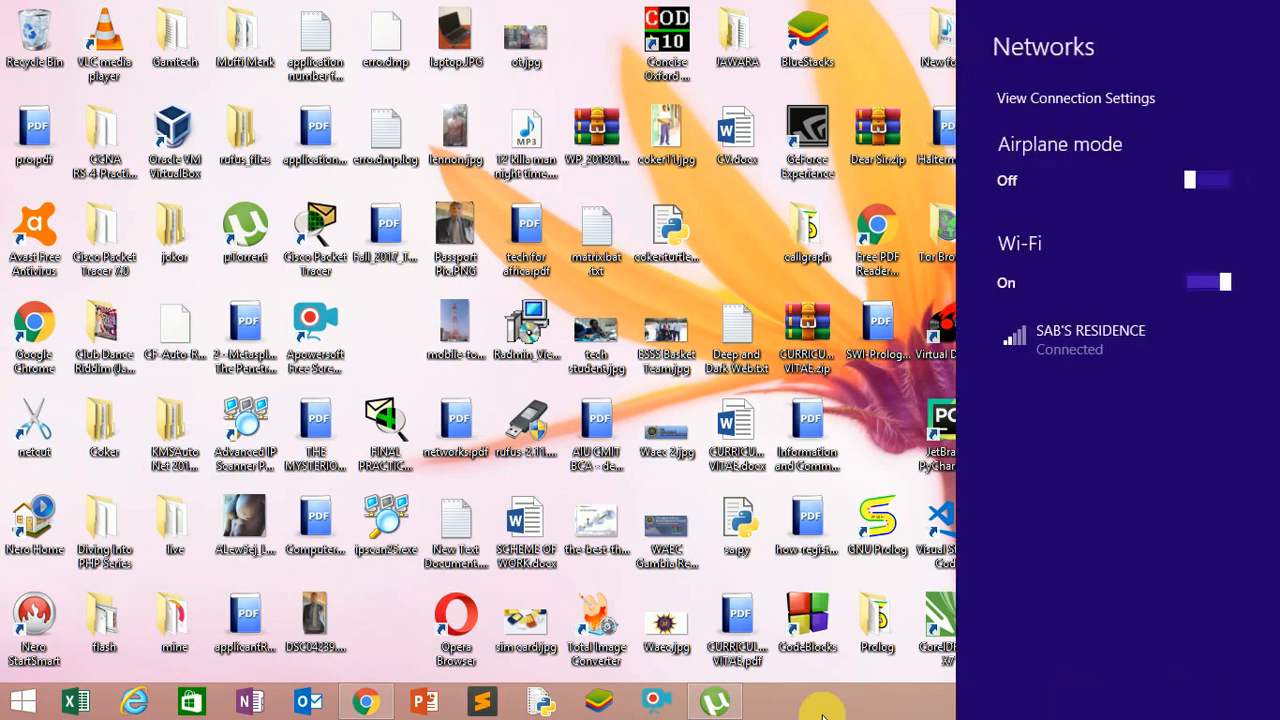
pyautogui.click(812, 712)
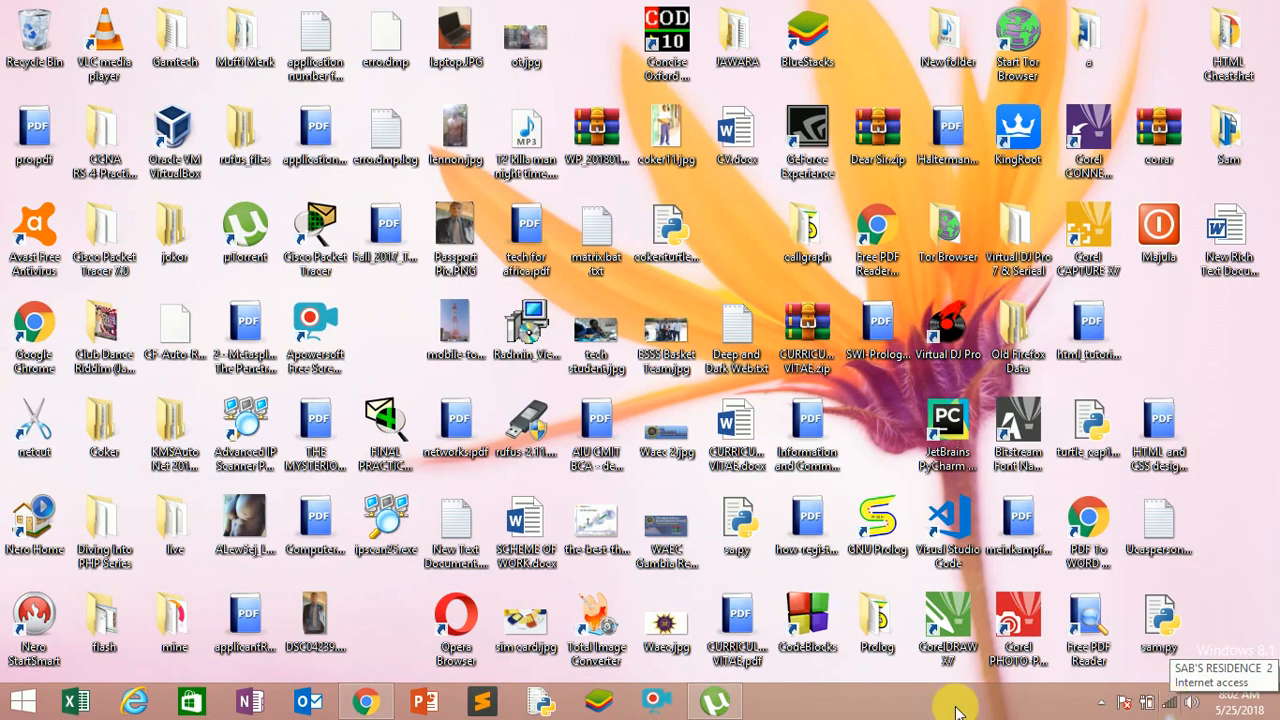
# Switch to Google Chrome and open the router's login page at 192.168.1.1.
pyautogui.moveTo(385, 705)
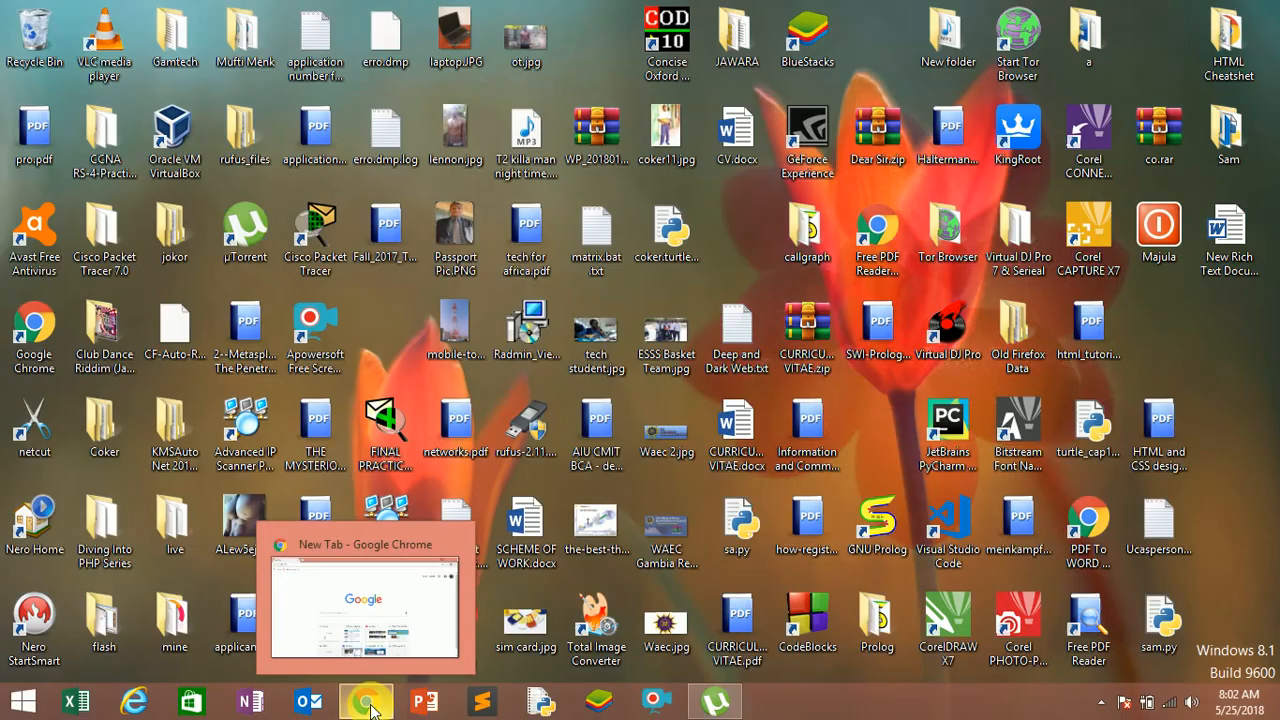
pyautogui.click(375, 604)
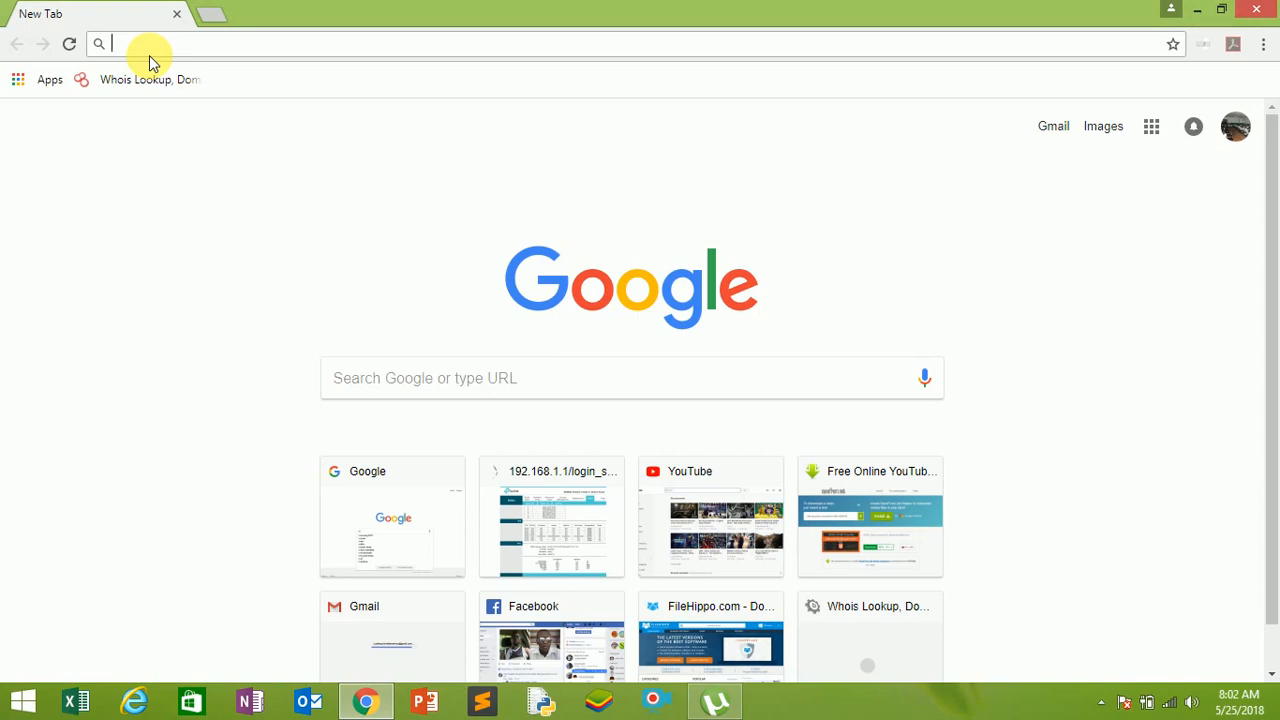
pyautogui.write('192.168.1.1')
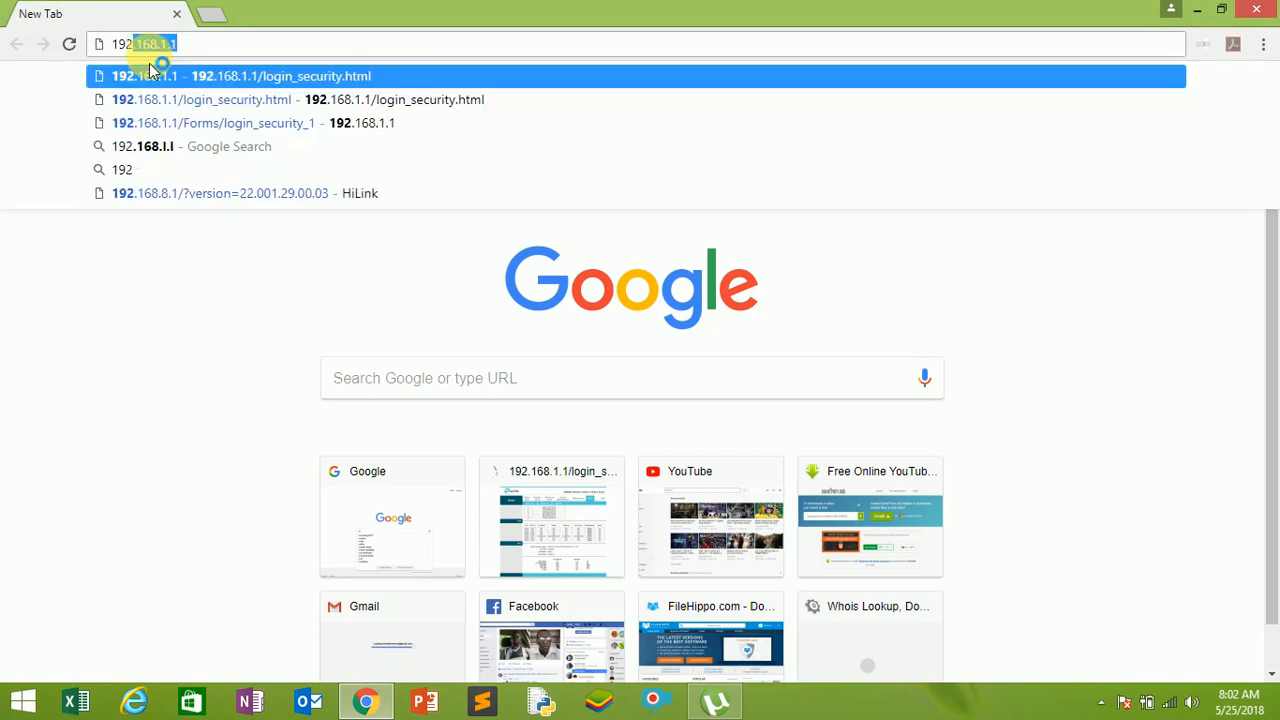
pyautogui.press('Right')
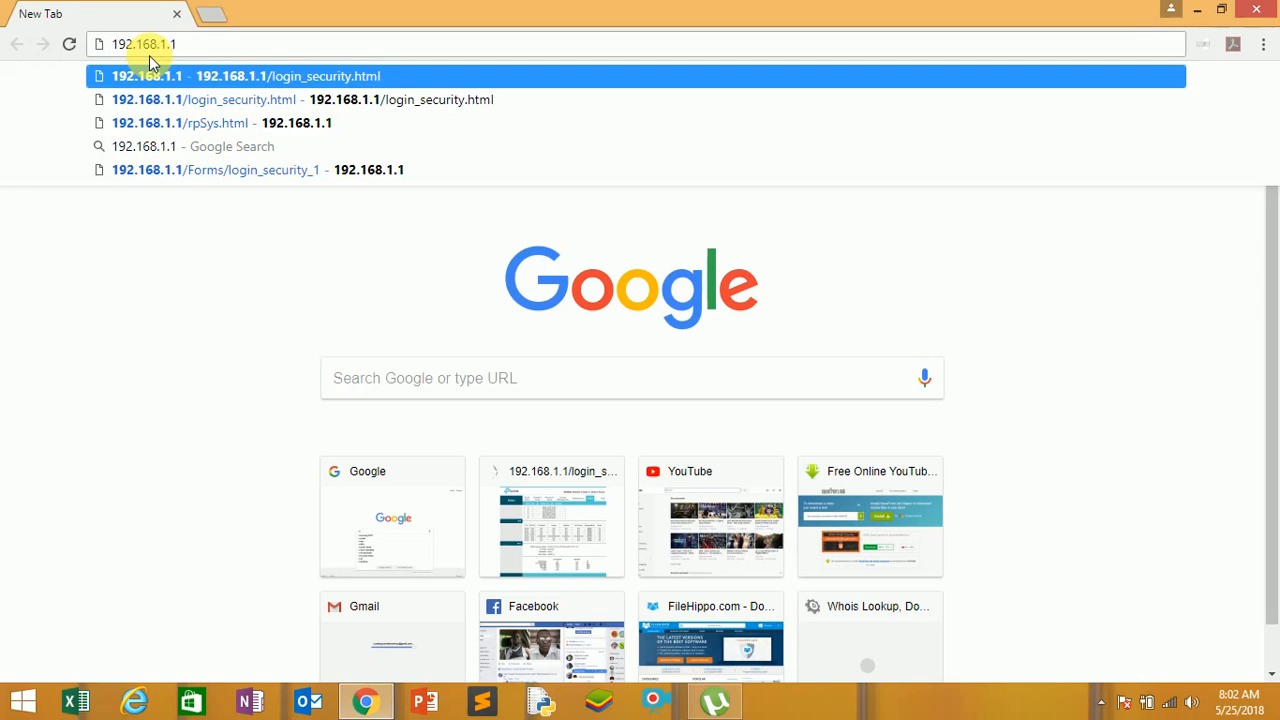
pyautogui.press('Return')
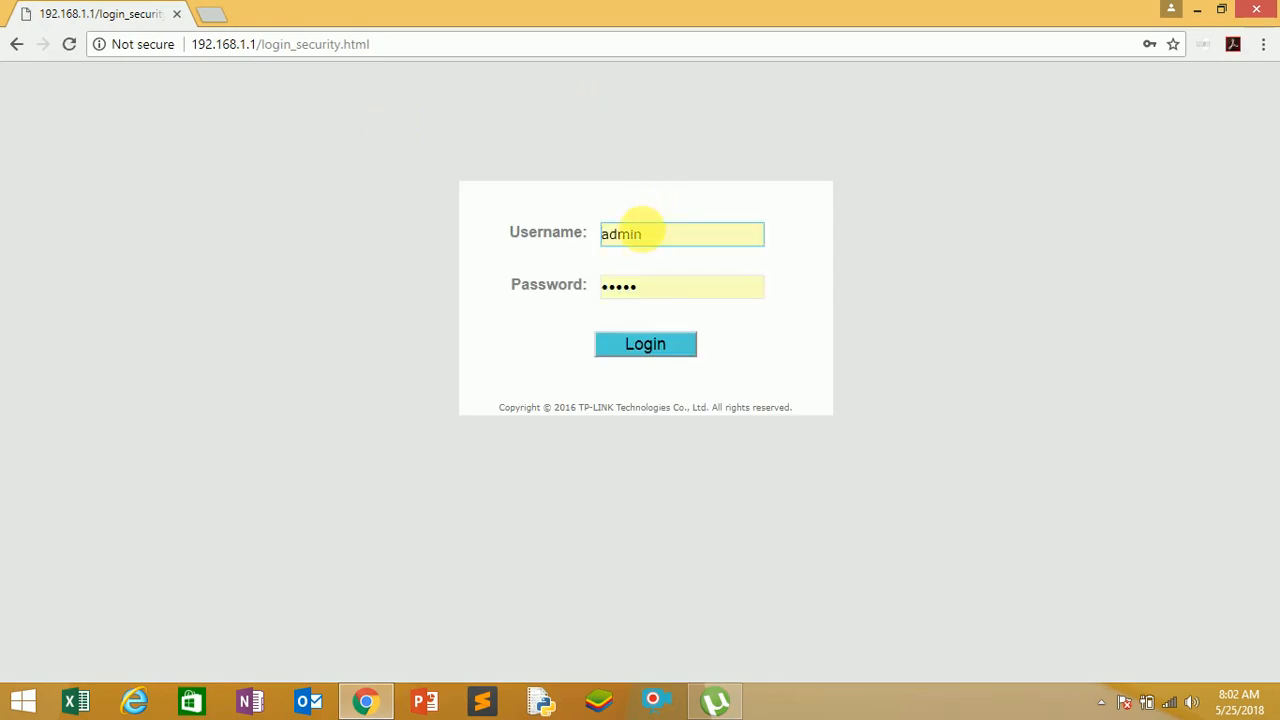
# Log in to the TP-Link router as admin using the prefilled credentials.
pyautogui.moveTo(642, 234); pyautogui.dragTo(587, 248)
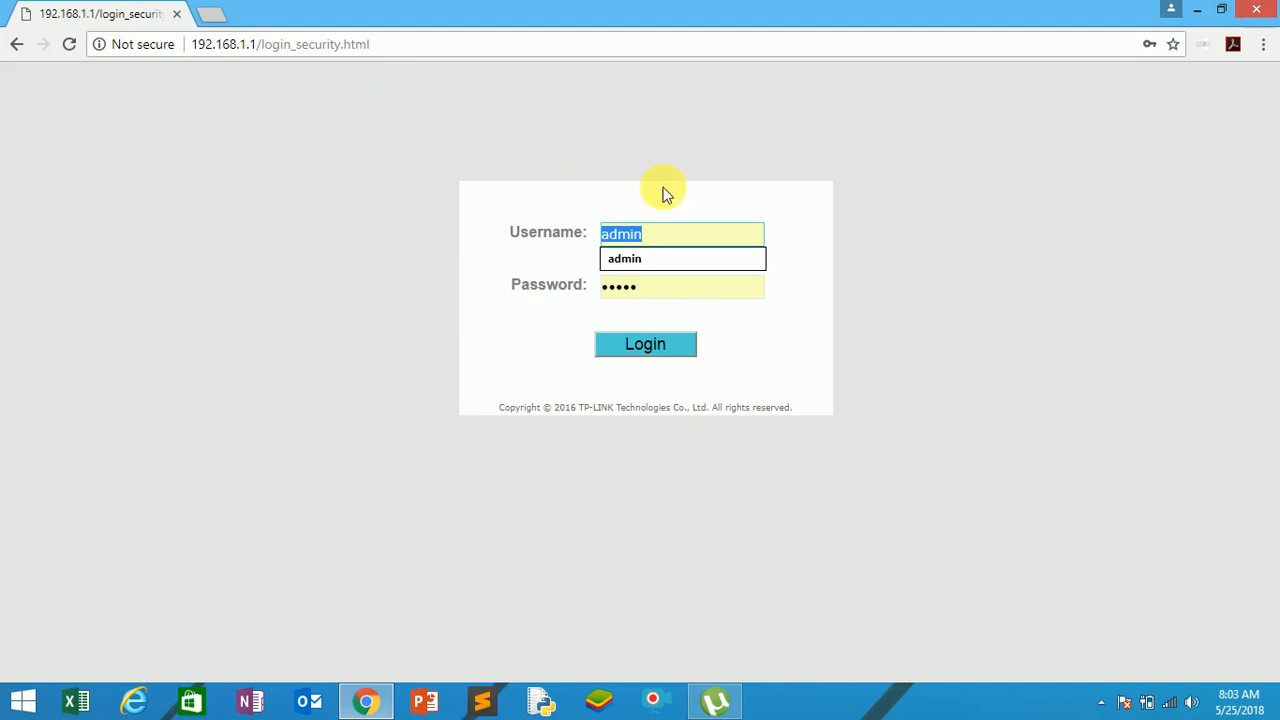
pyautogui.press('Right')
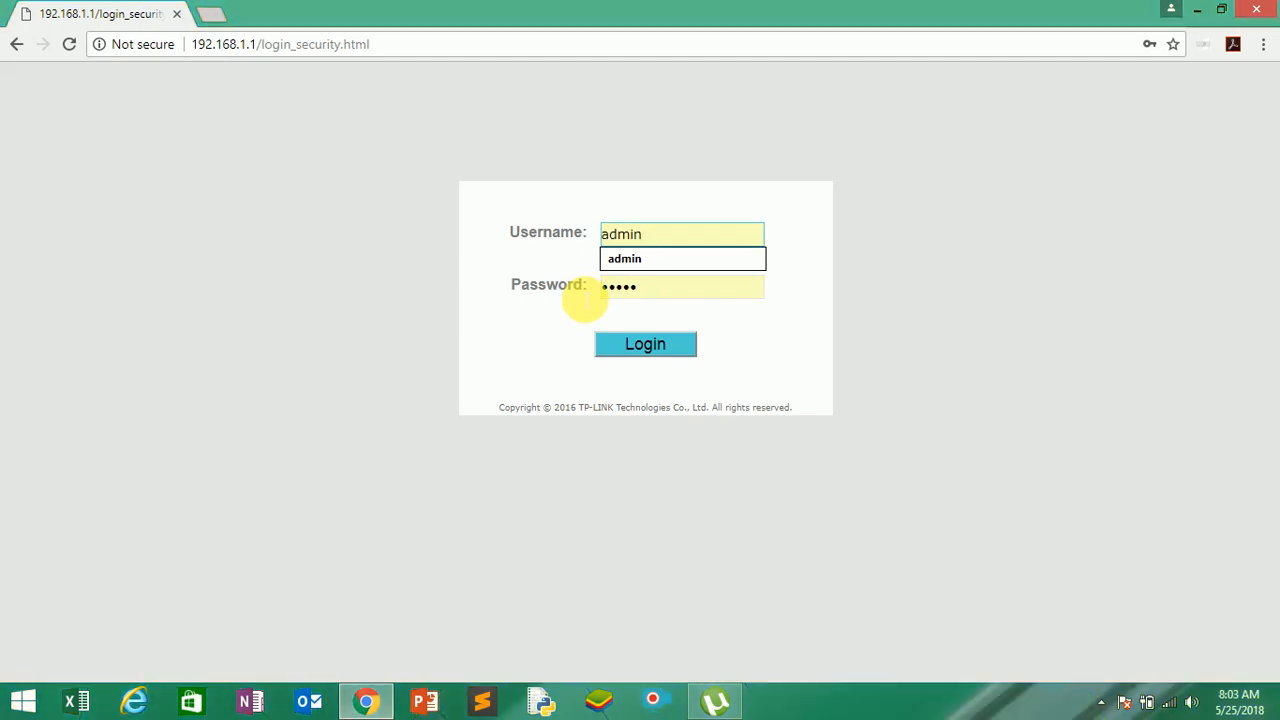
pyautogui.click(639, 179)
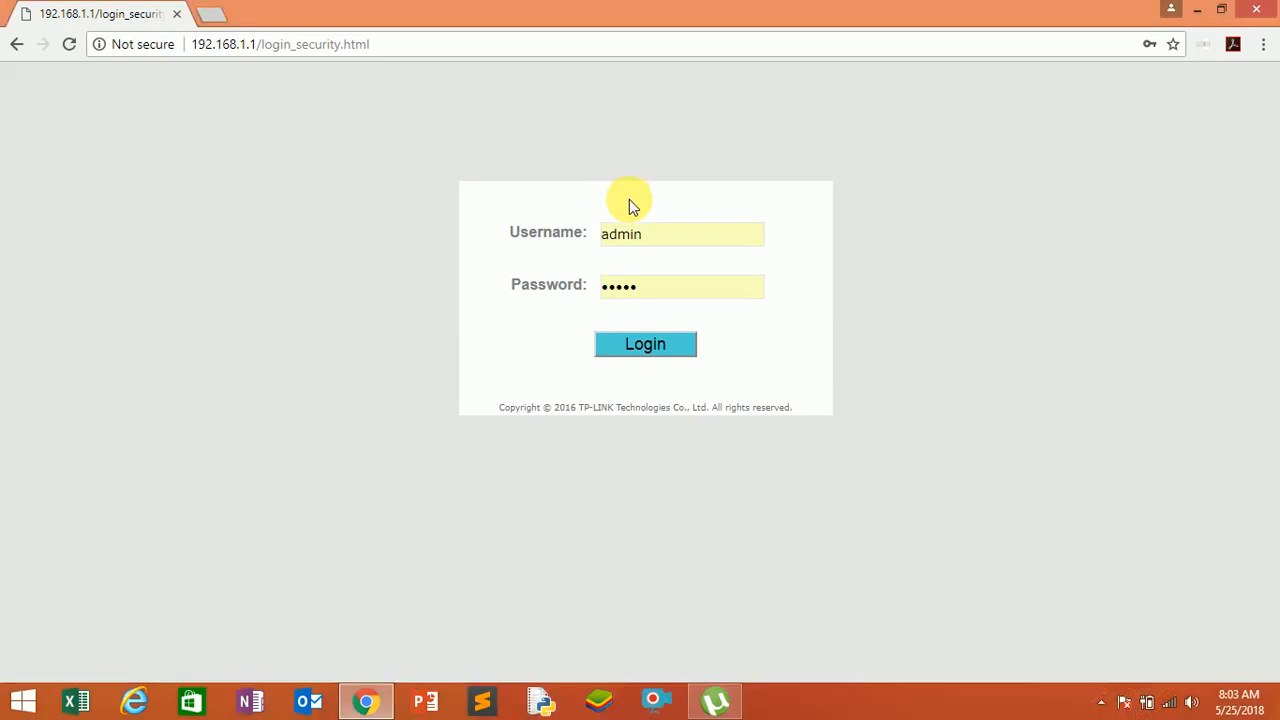
pyautogui.click(676, 235)
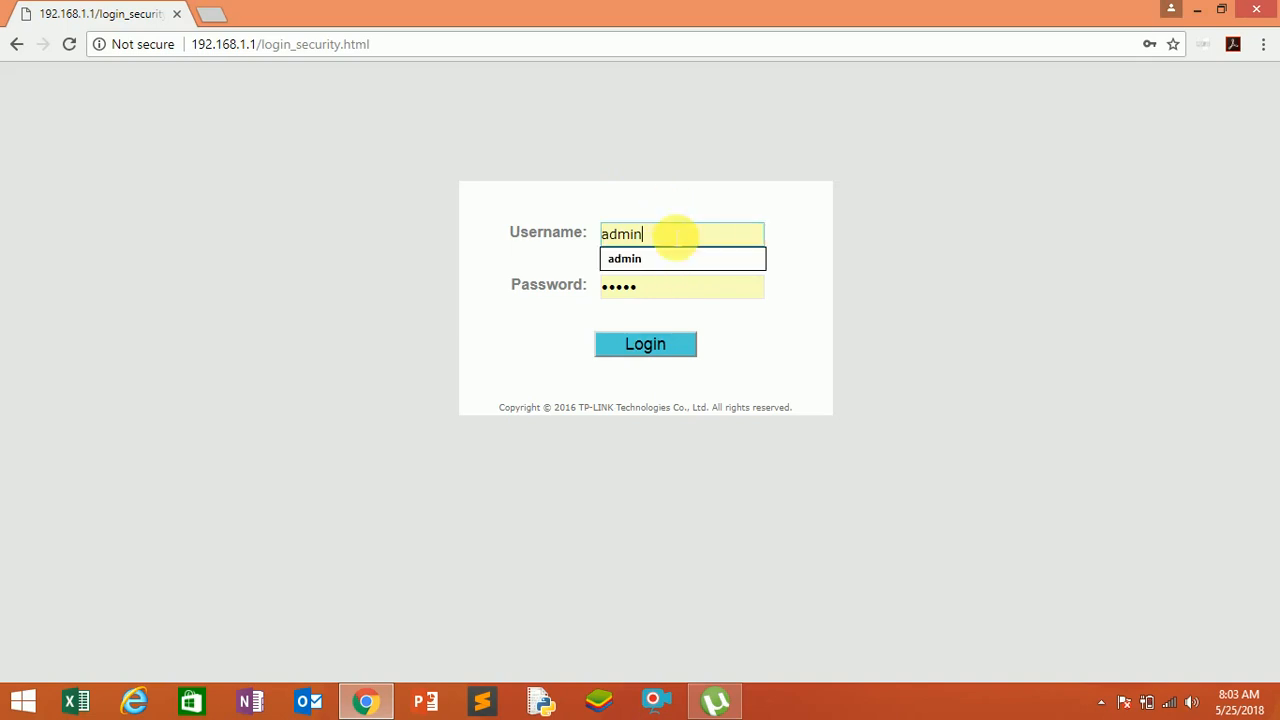
pyautogui.click(814, 177)
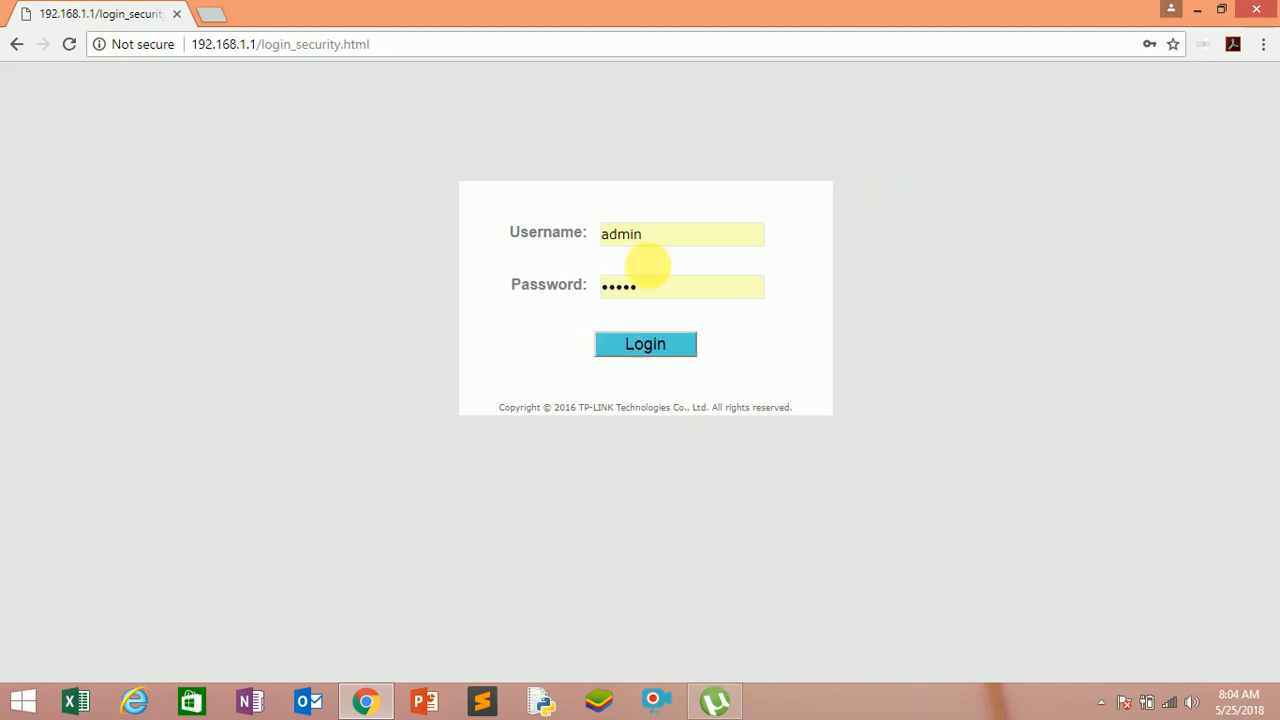
pyautogui.click(641, 336)
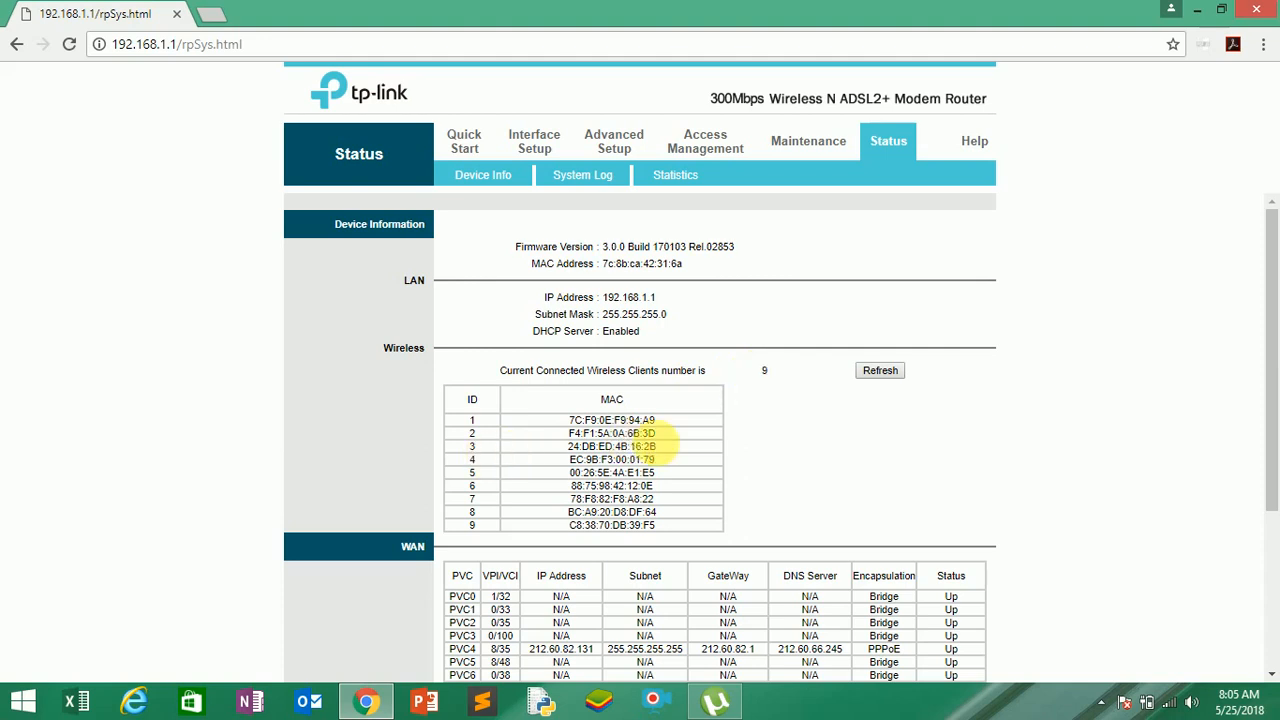
# Review the router's device information, including the wireless clients, WAN and ADSL sections, and look at the system log.
pyautogui.scroll(-1, 697, 422)
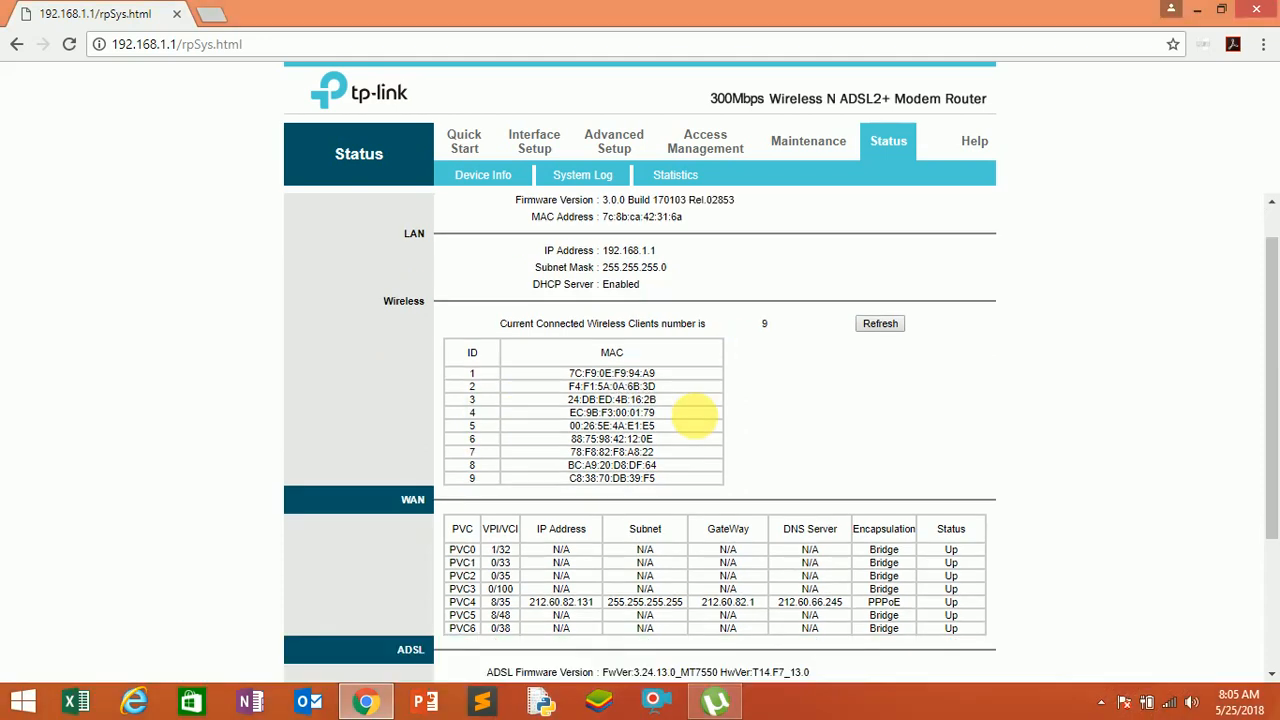
pyautogui.scroll(-4, 697, 422)
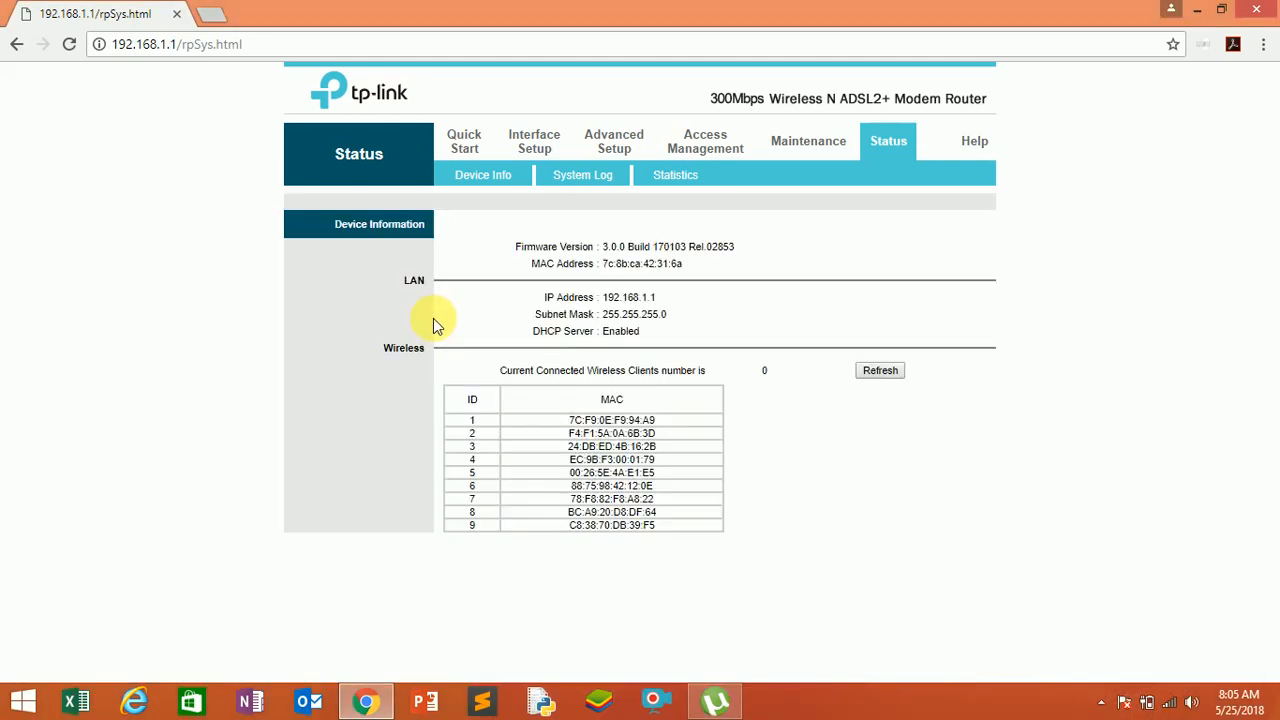
pyautogui.scroll(-5, 433, 323)
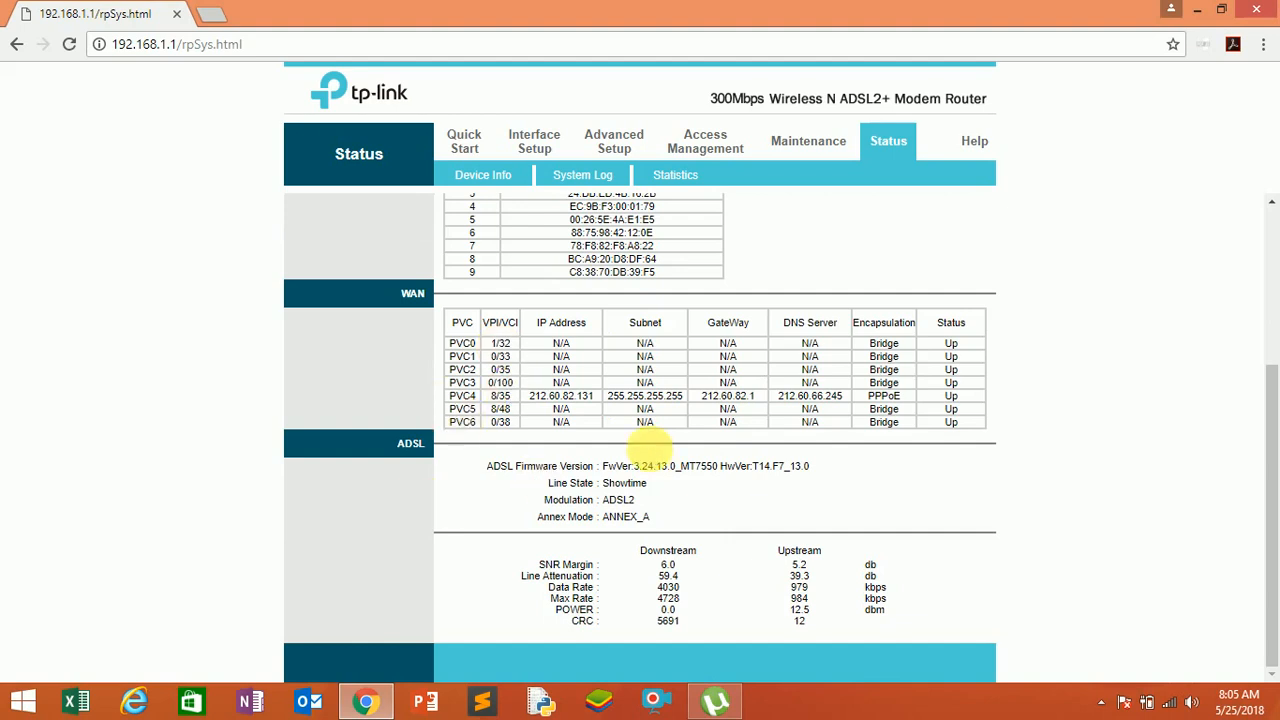
pyautogui.click(600, 178)
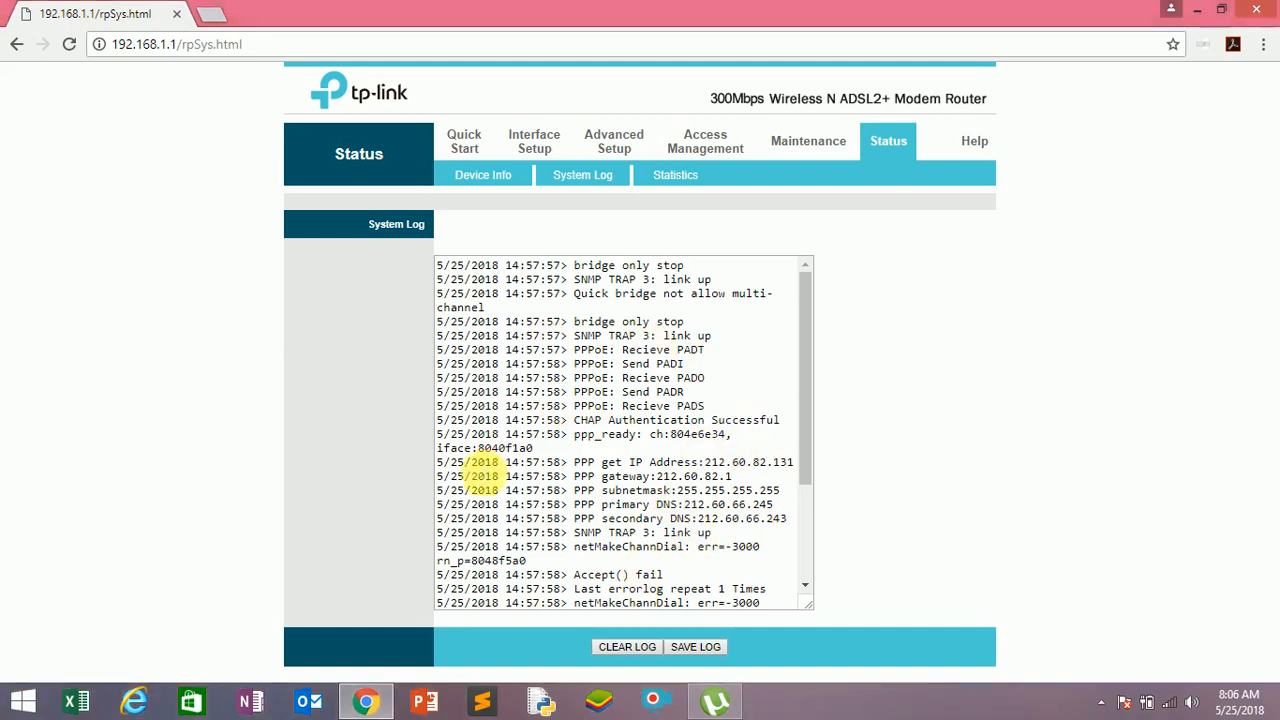
pyautogui.click(494, 178)
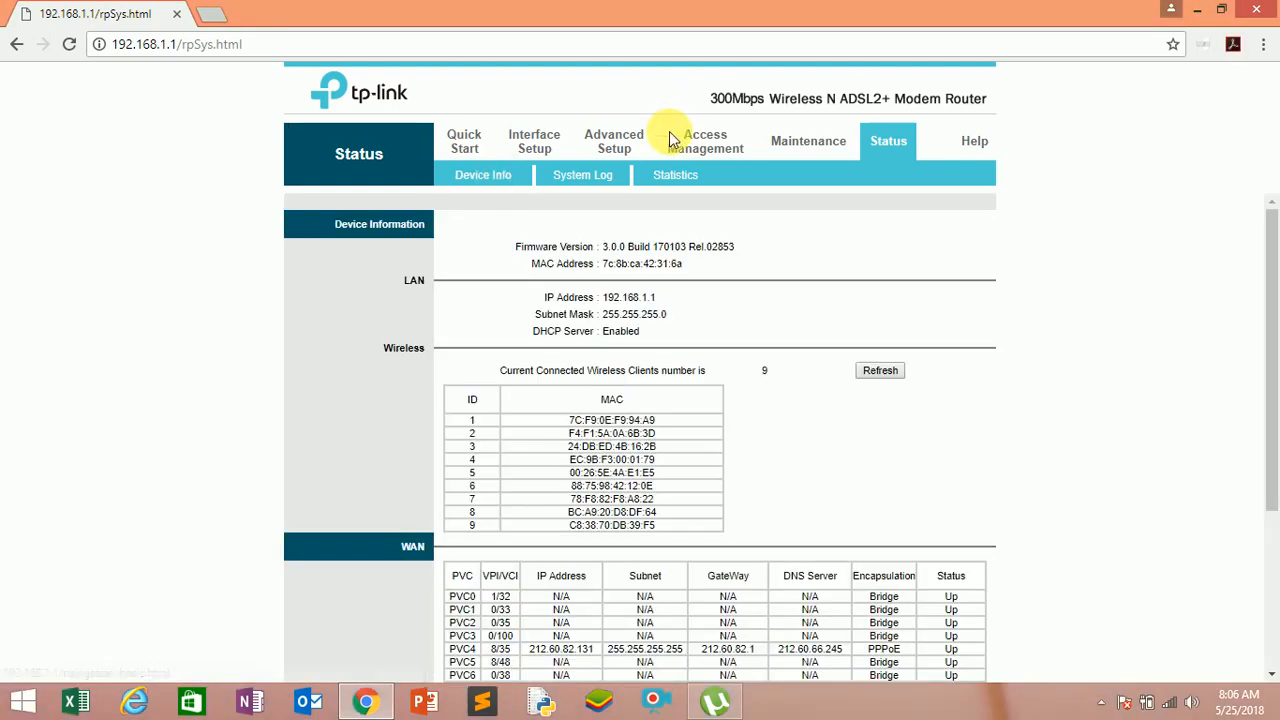
# View the router's traffic statistics for the Ethernet, ADSL and WLAN interfaces.
pyautogui.click(677, 184)
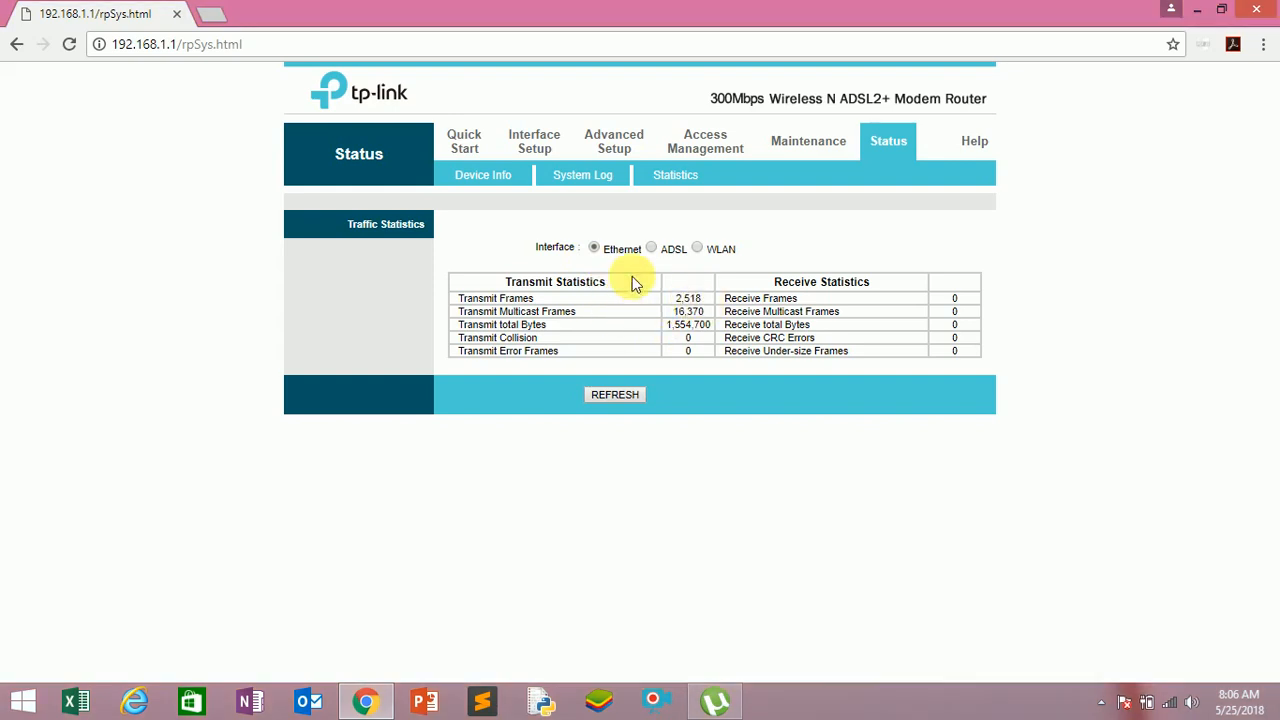
pyautogui.click(651, 250)
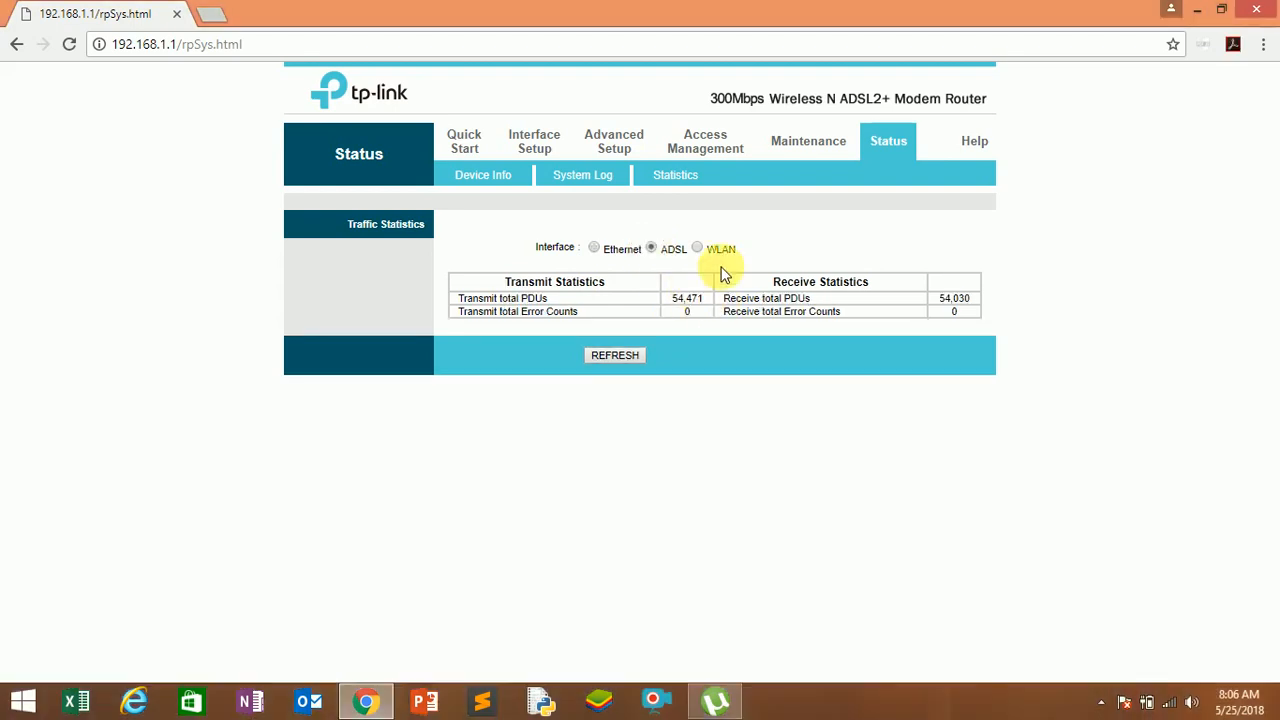
pyautogui.click(698, 249)
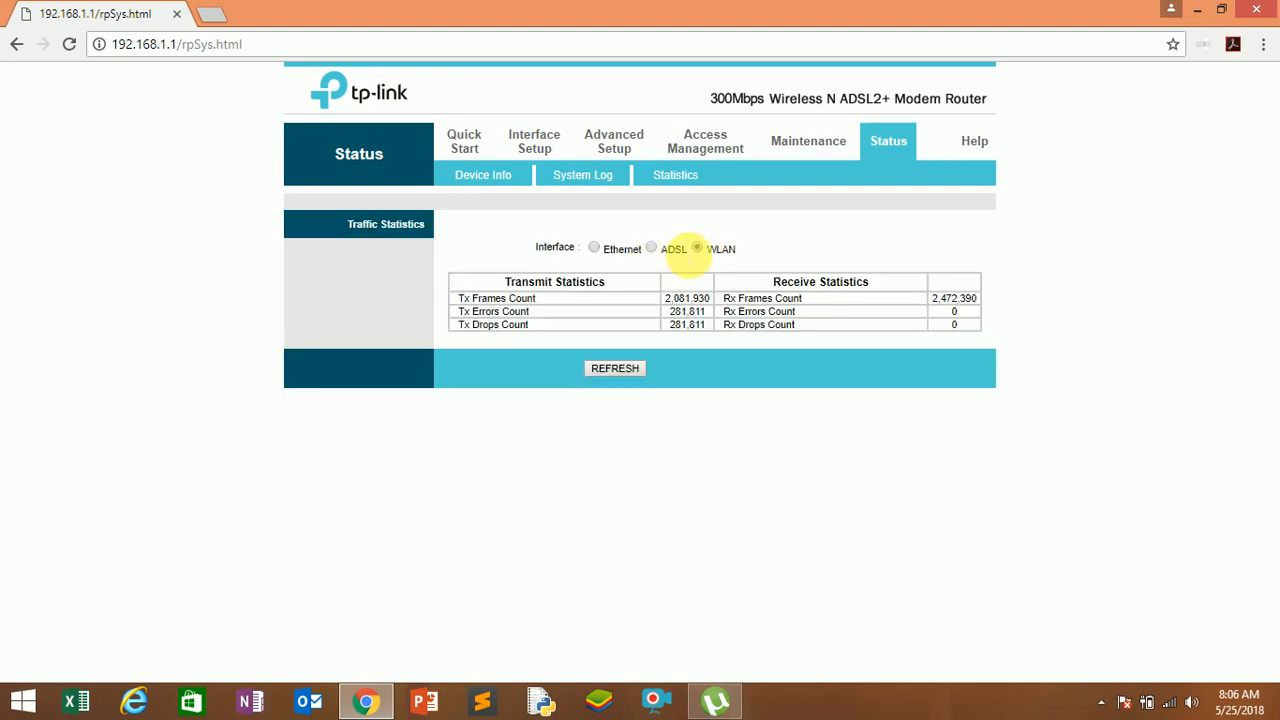
# Show the administrator password settings in the Maintenance section without entering a new password.
pyautogui.click(793, 148)
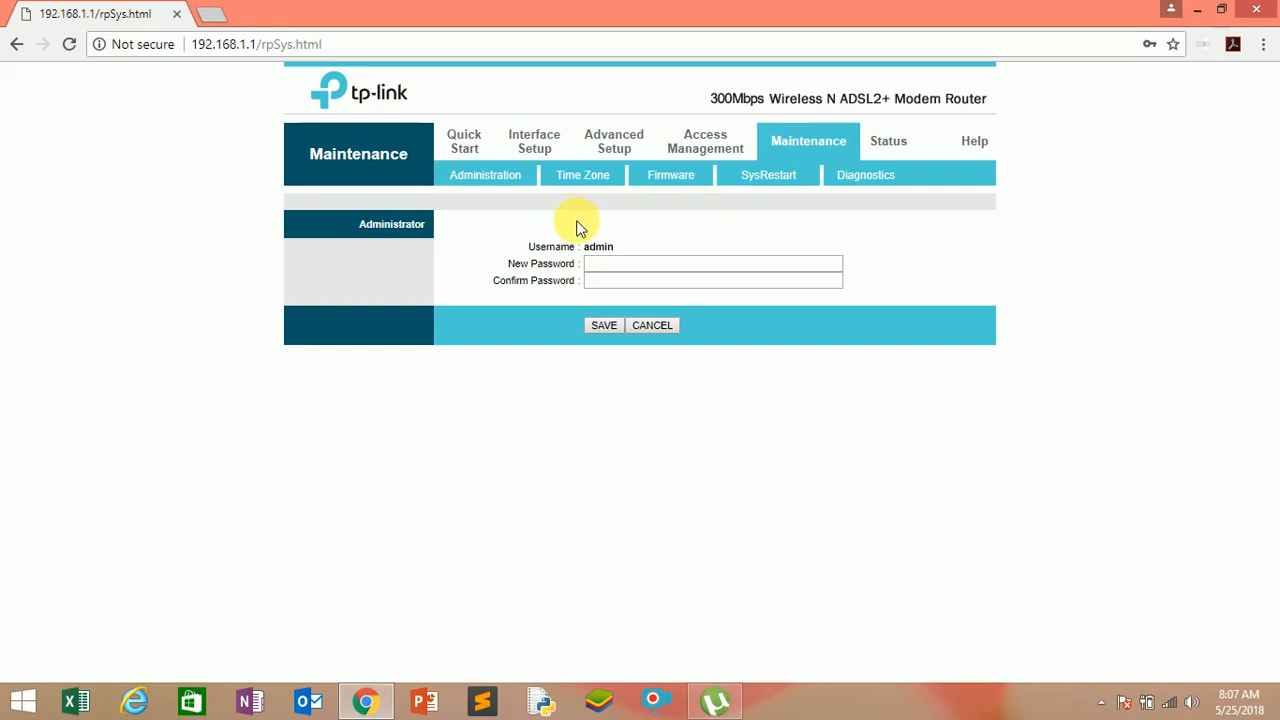
pyautogui.click(604, 265)
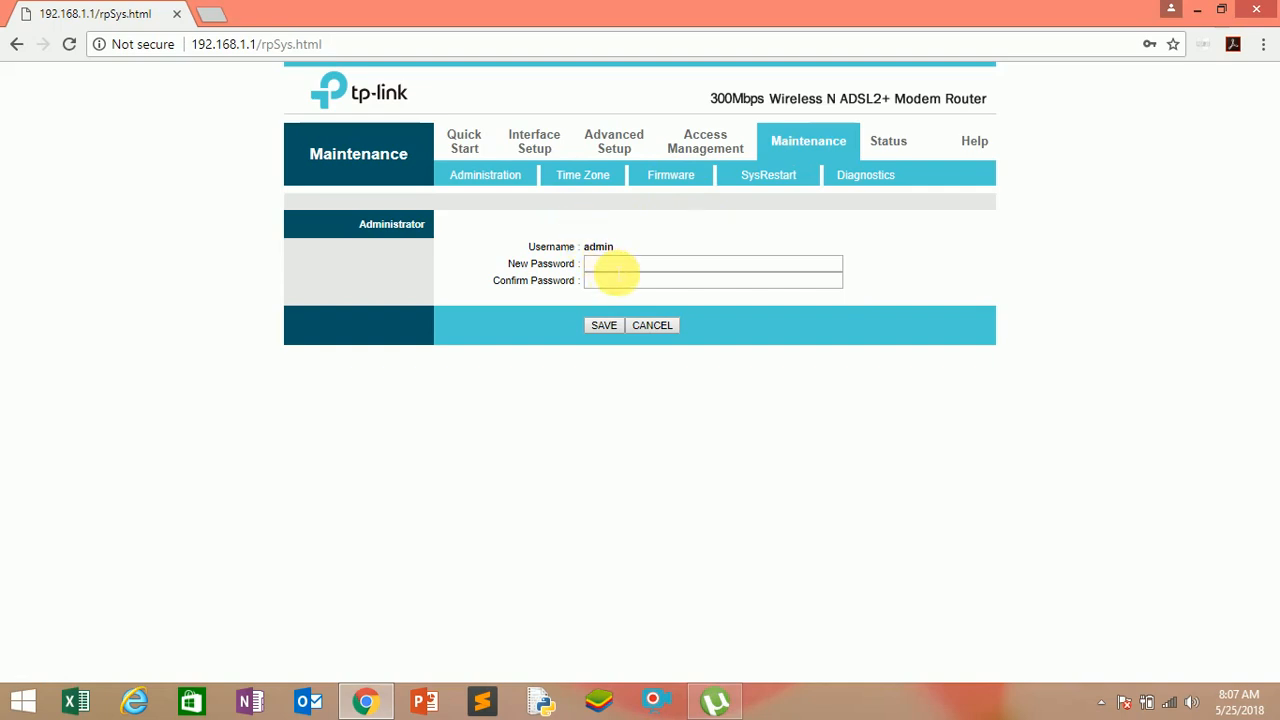
pyautogui.click(616, 267)
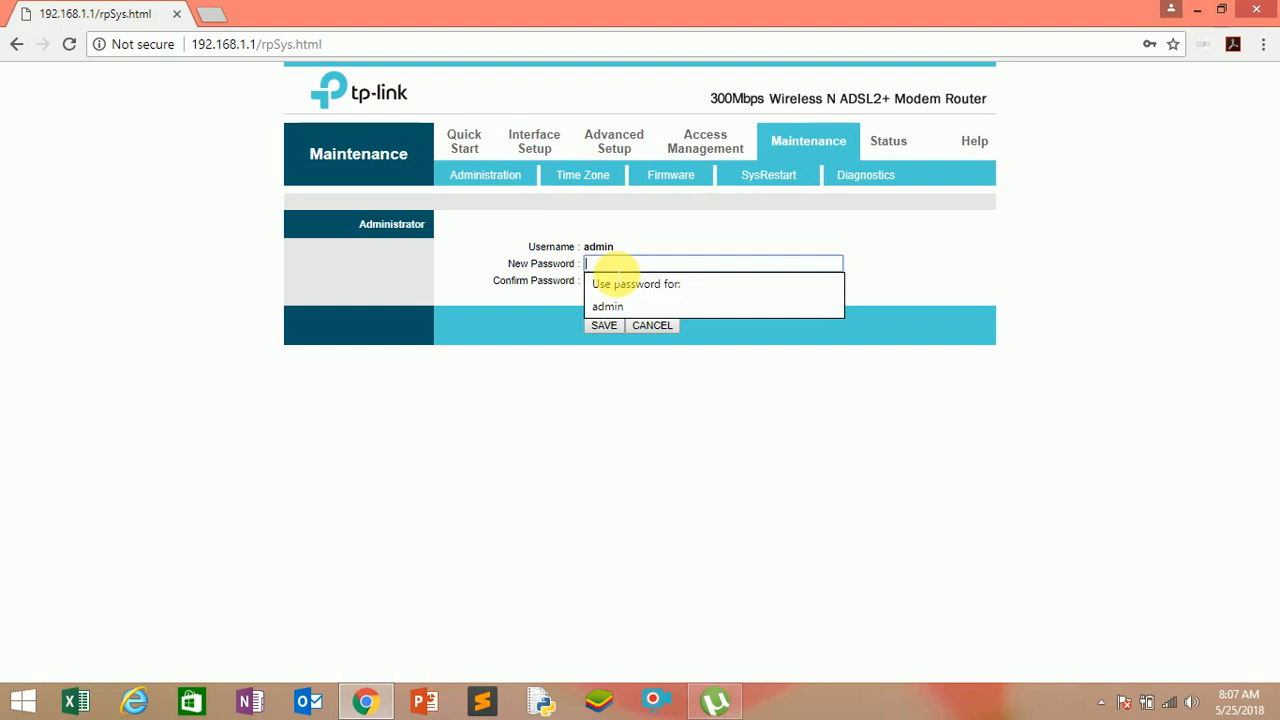
pyautogui.click(557, 300)
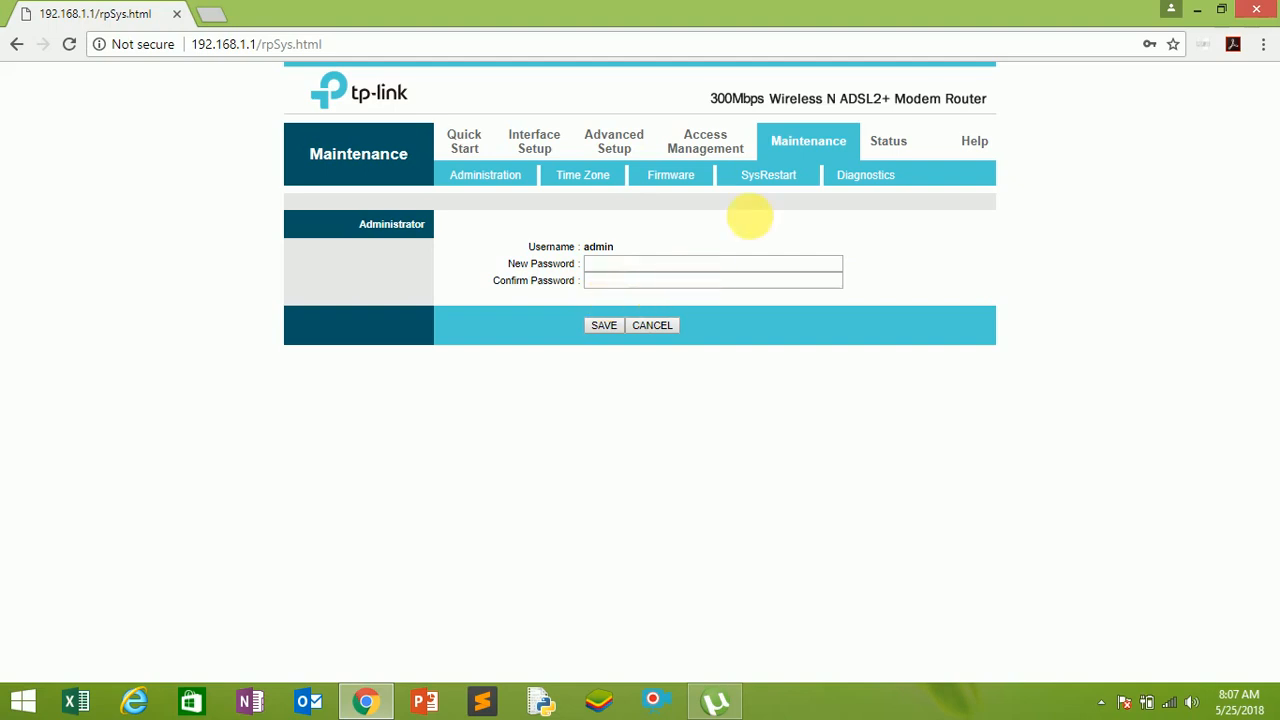
# Try to open the Diagnostics, SysRestart, Firmware and Access Management pages.
pyautogui.click(840, 180)
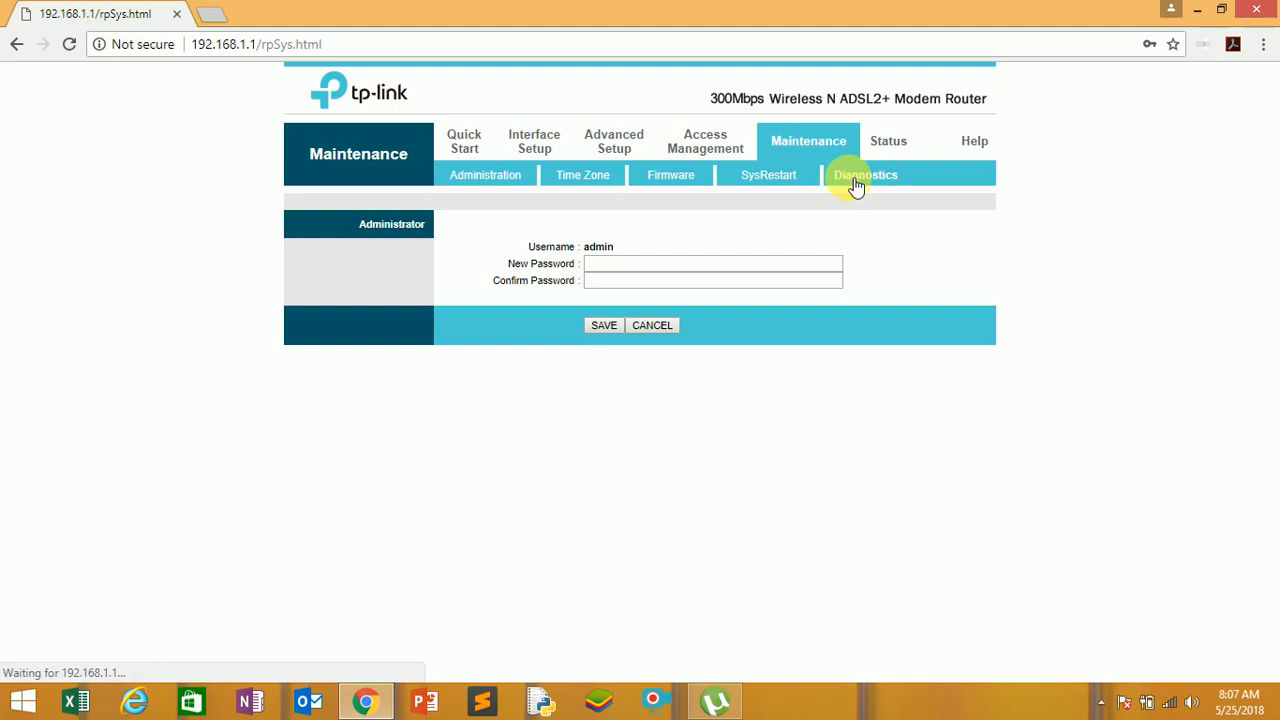
pyautogui.click(779, 185)
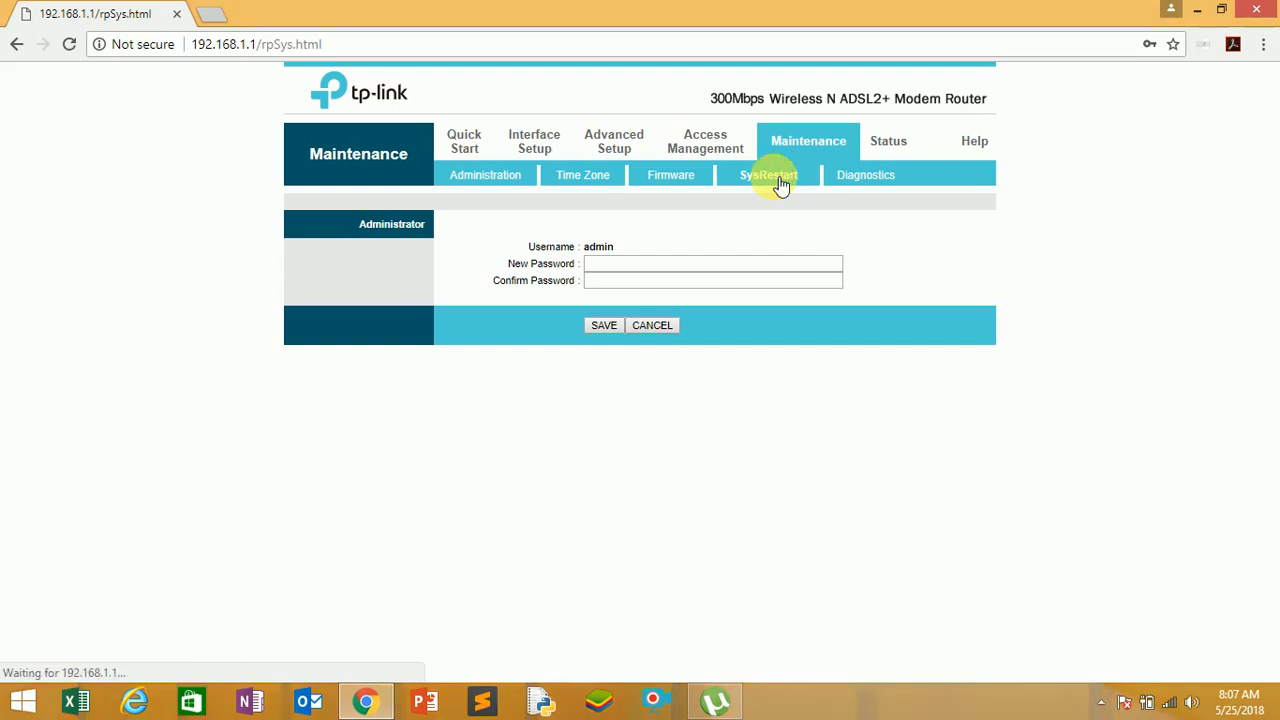
pyautogui.click(754, 184)
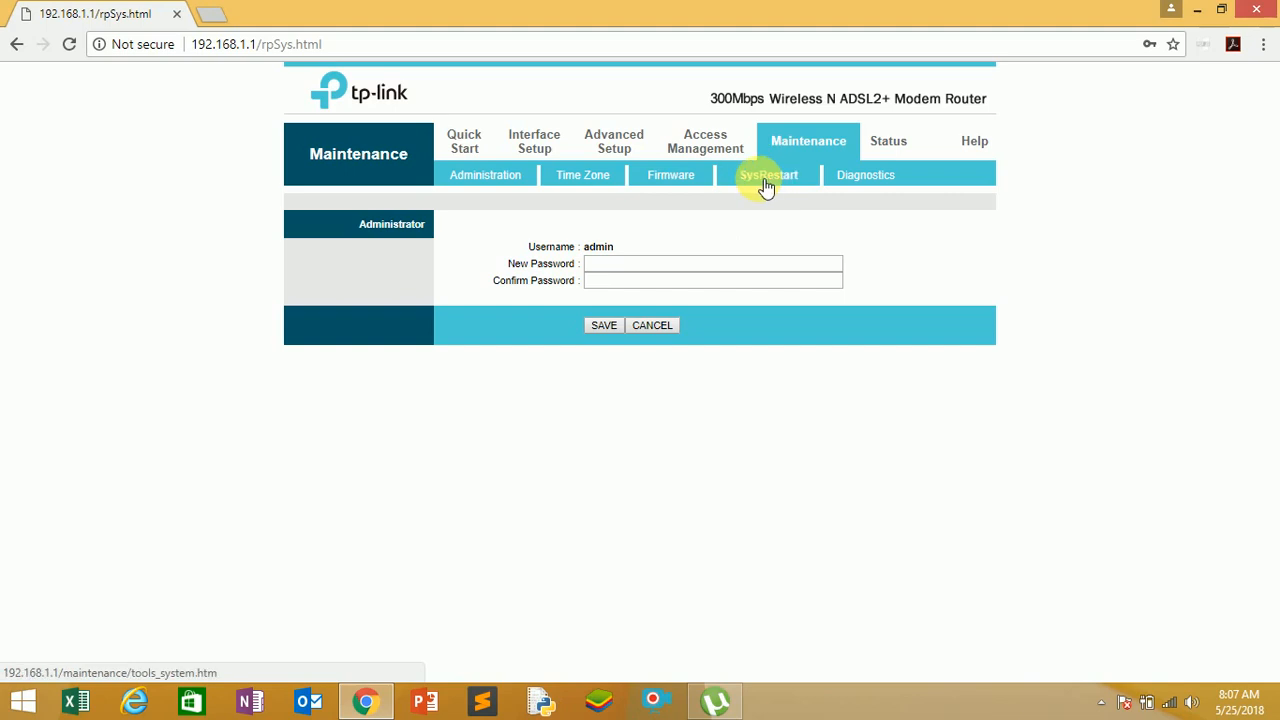
pyautogui.click(766, 180)
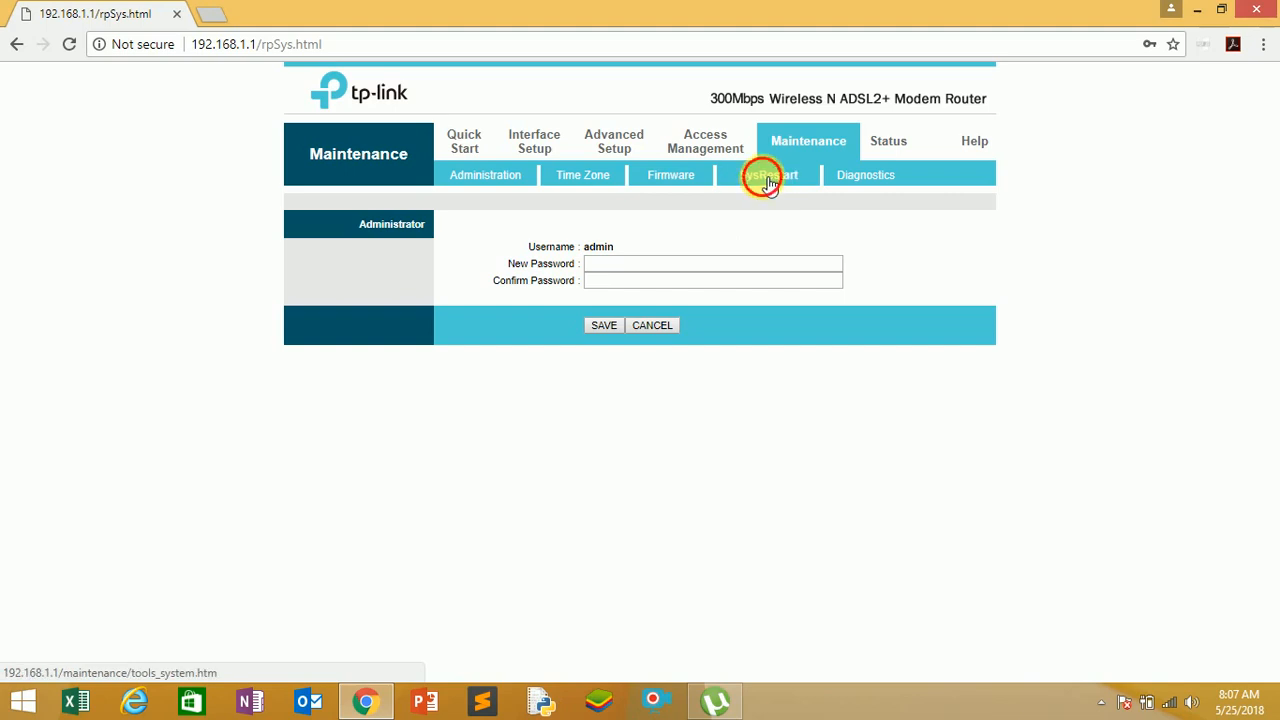
pyautogui.click(671, 180)
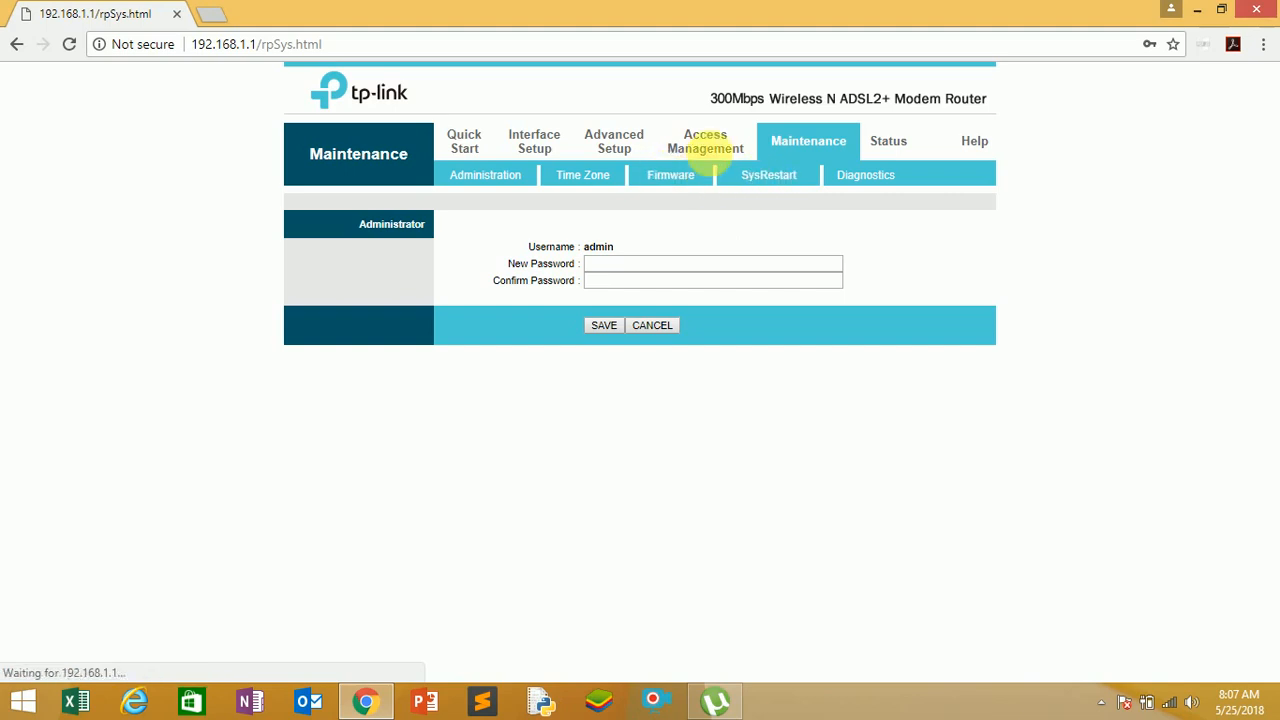
pyautogui.click(705, 150)
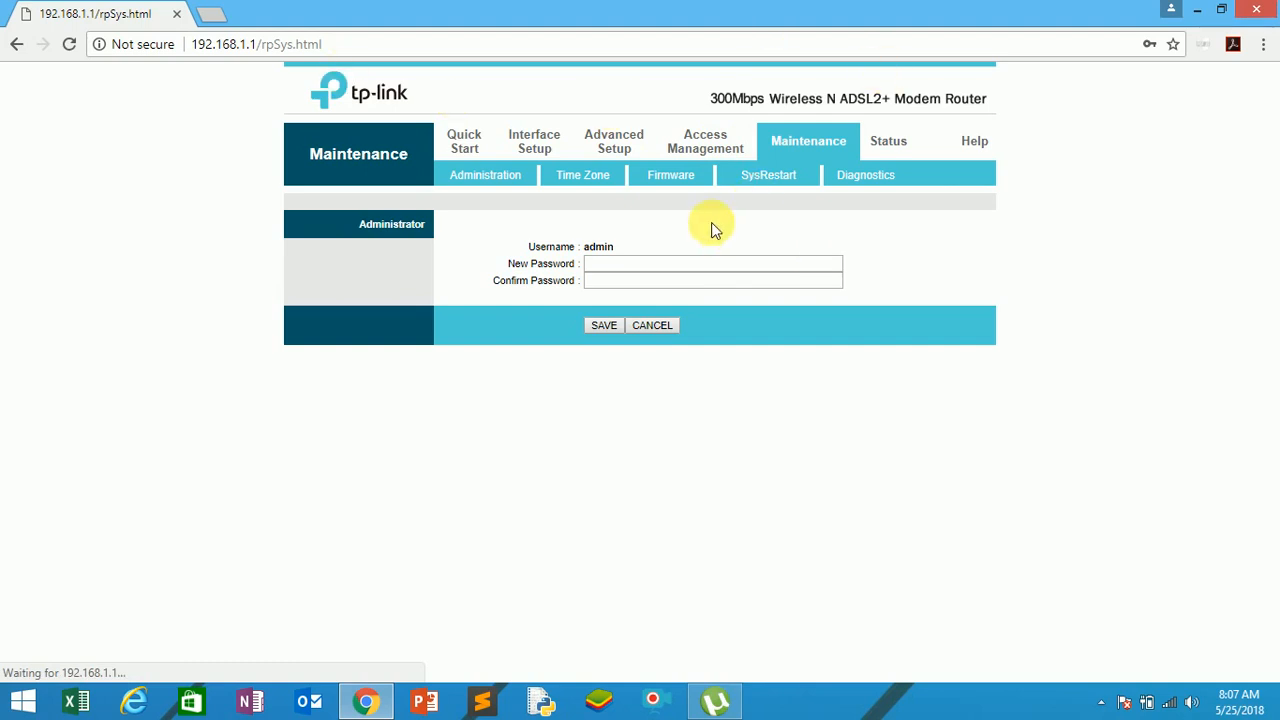
# Try to reload the router's page and open the Diagnostics page again.
pyautogui.click(70, 46)
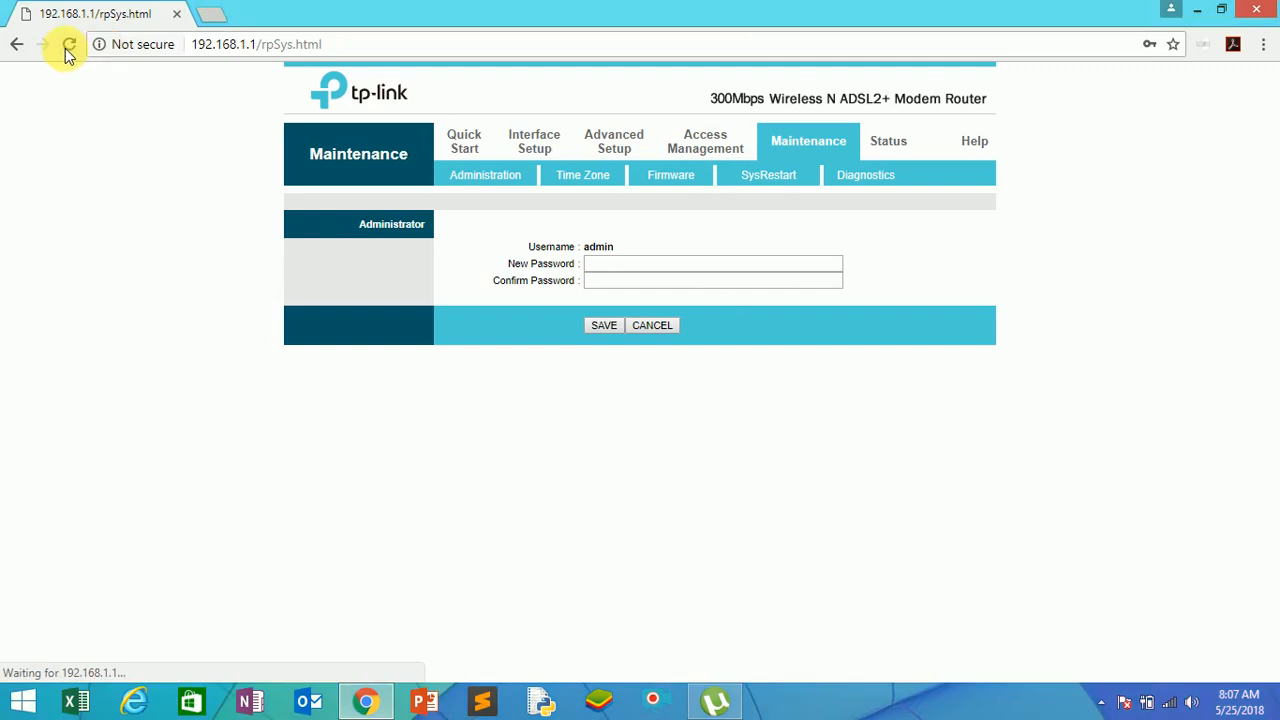
pyautogui.click(66, 46)
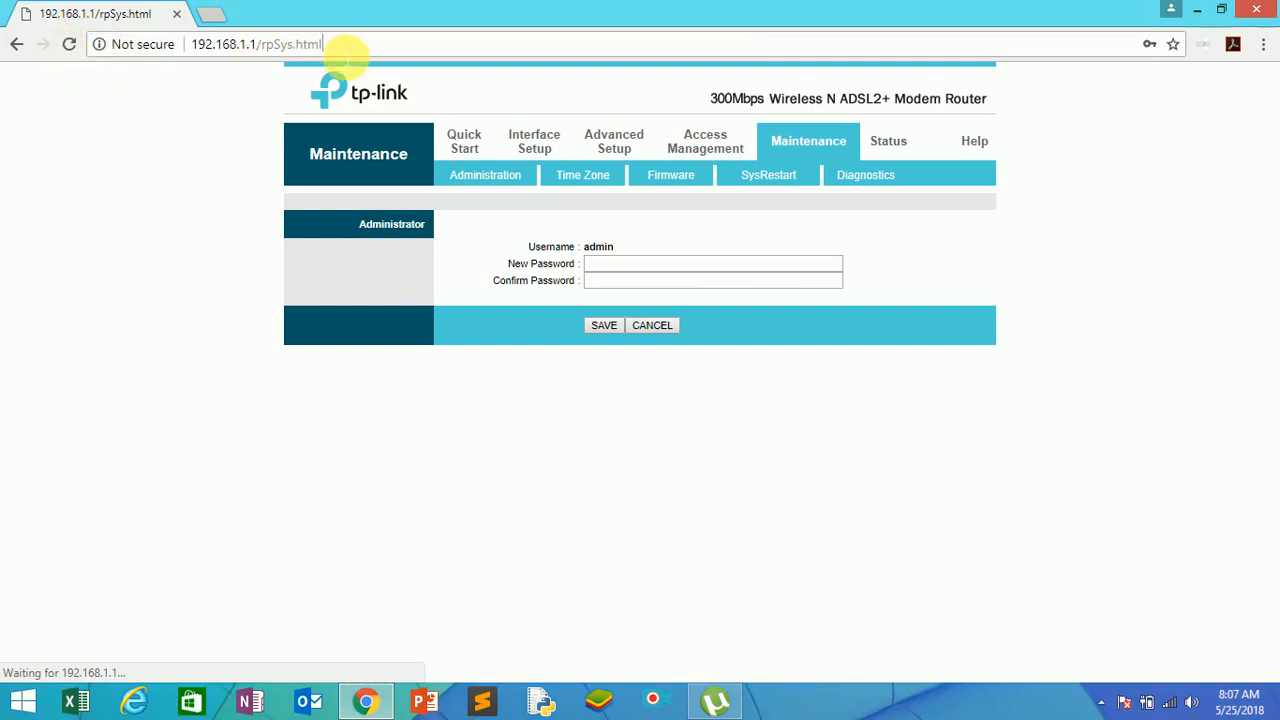
pyautogui.click(337, 45)
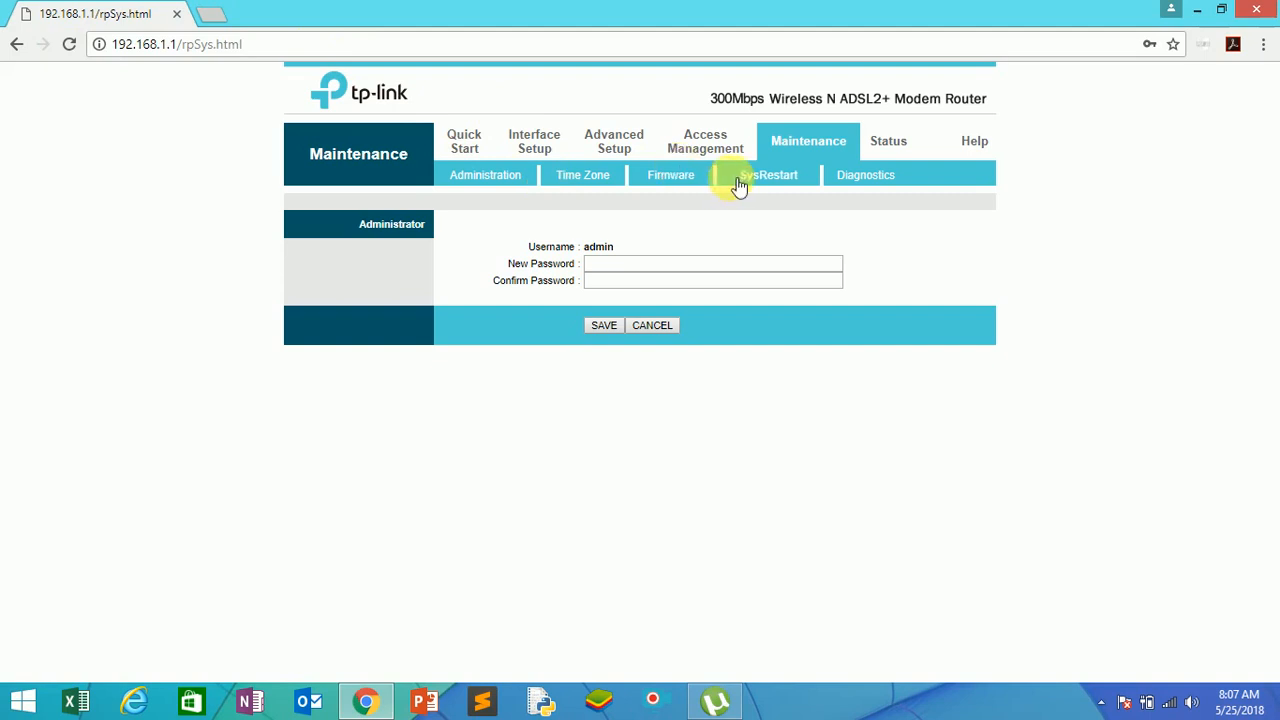
pyautogui.click(862, 186)
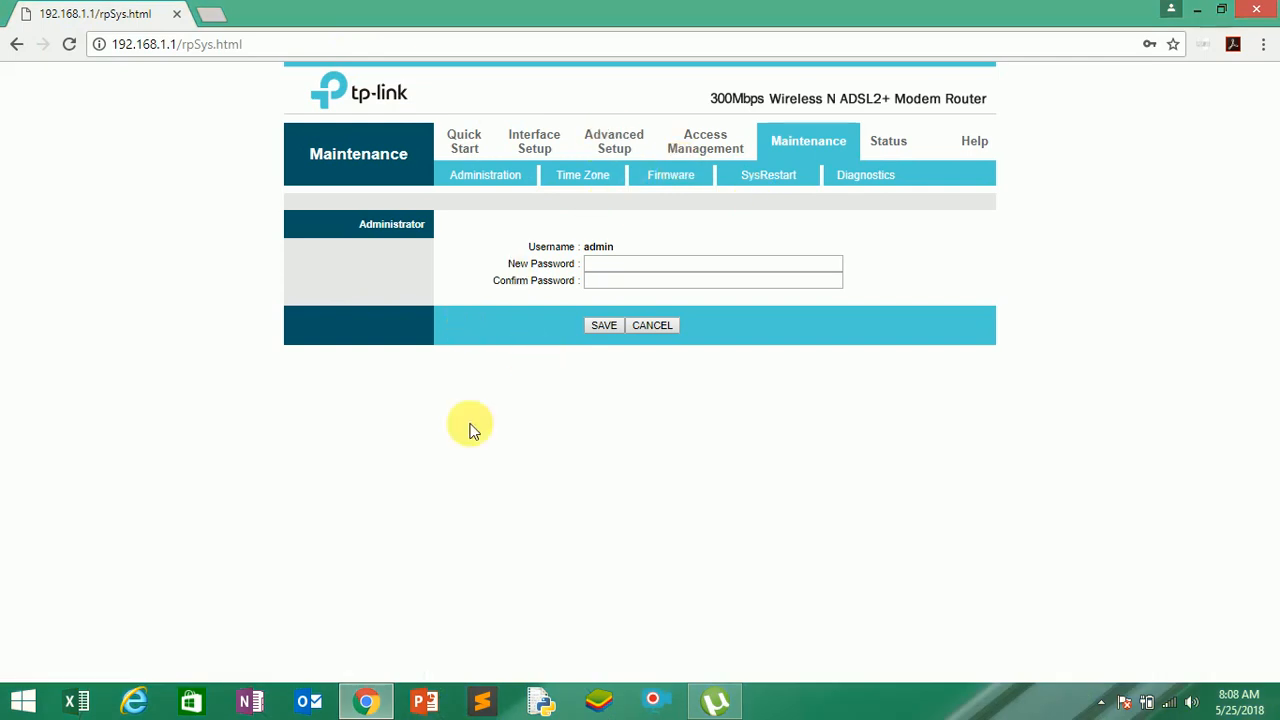
# Load the router's login page at 192.168.1.1 in a new browser tab and log in to the web interface.
pyautogui.click(312, 44)
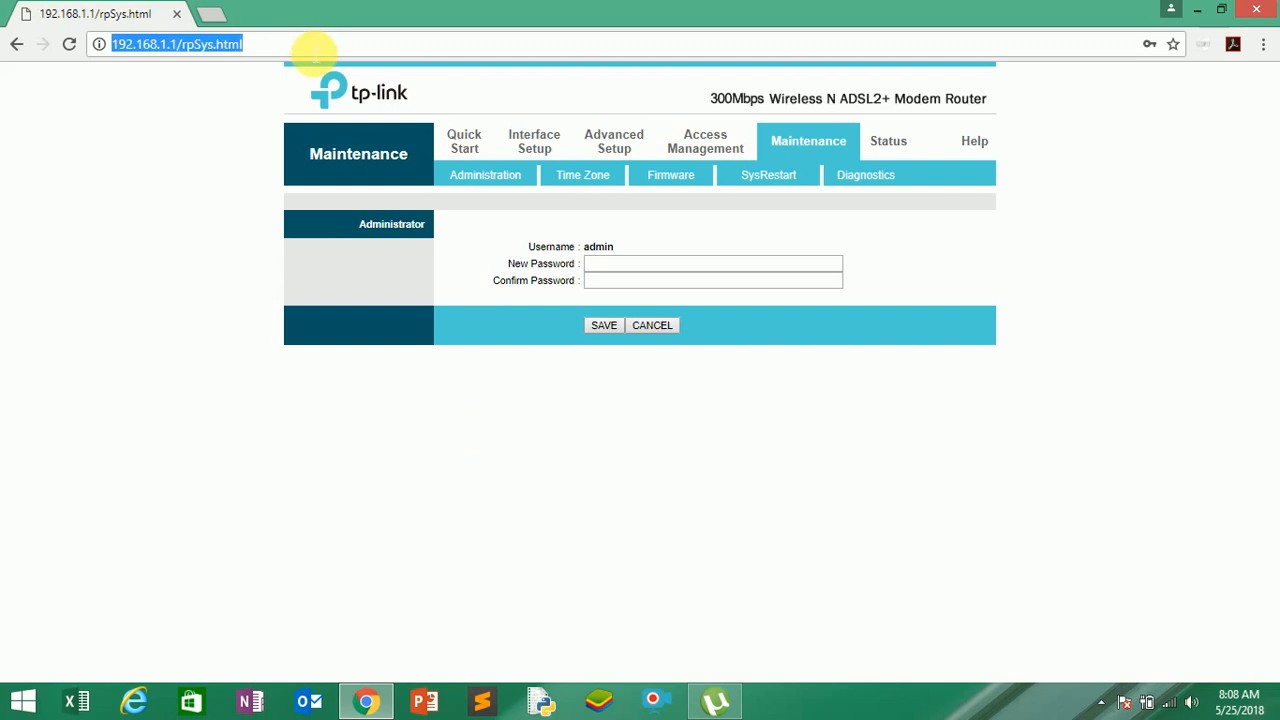
pyautogui.click(210, 12)
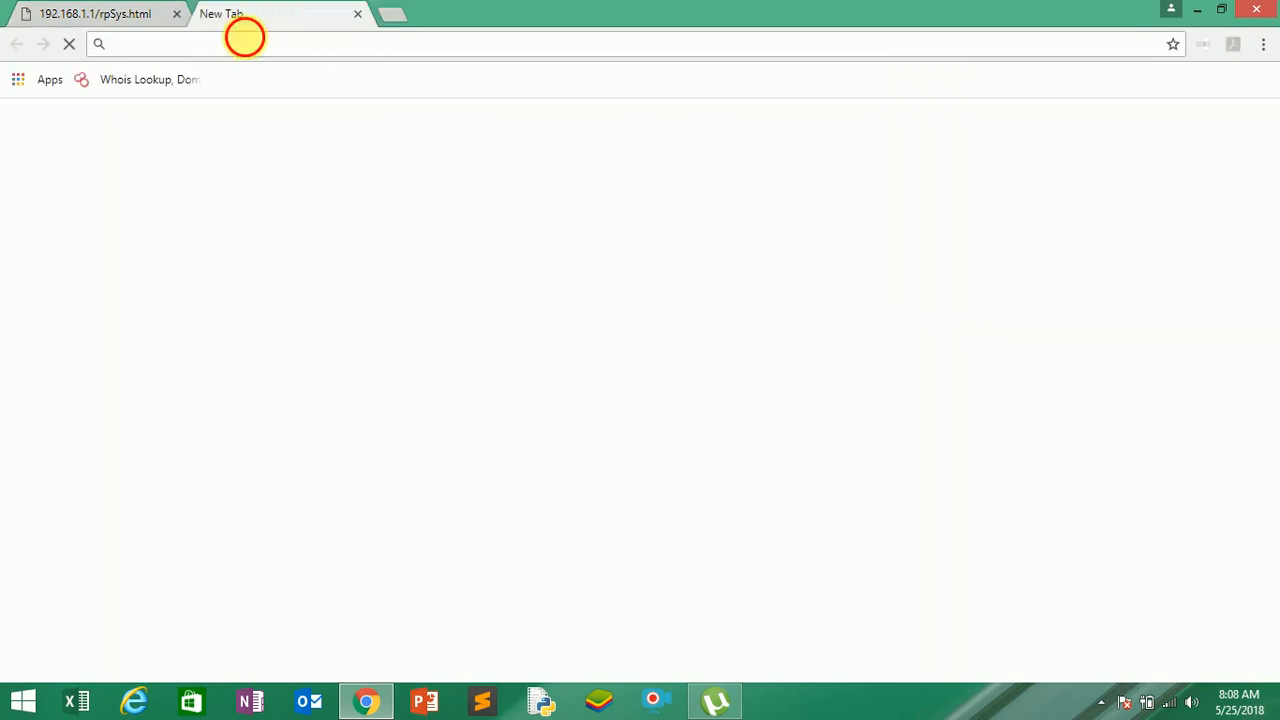
pyautogui.write('192.168.1.1')
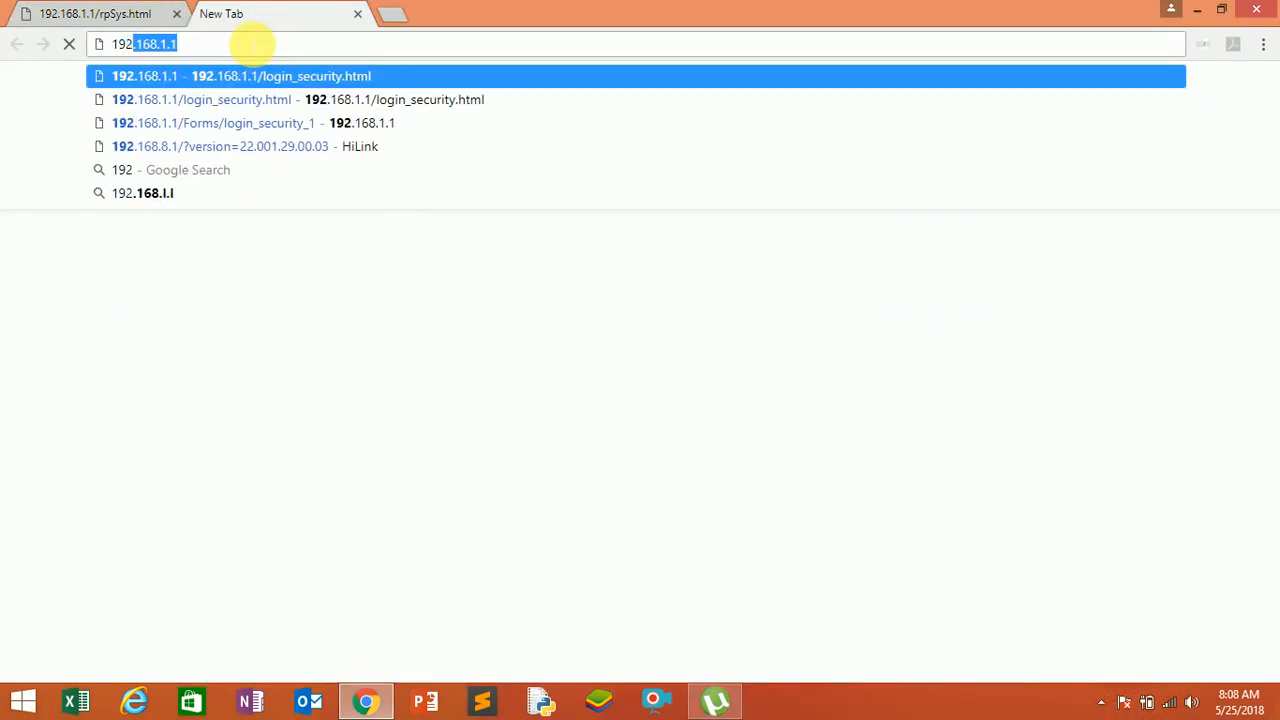
pyautogui.press('Return')
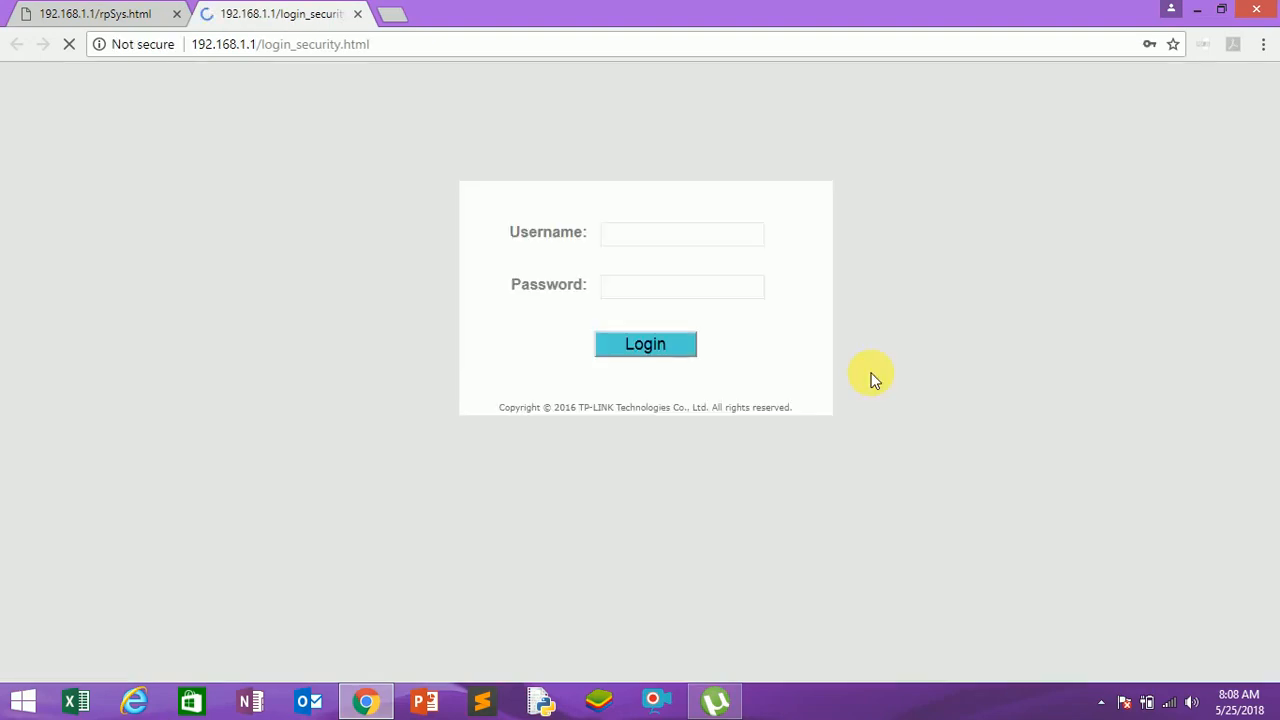
pyautogui.click(645, 344)
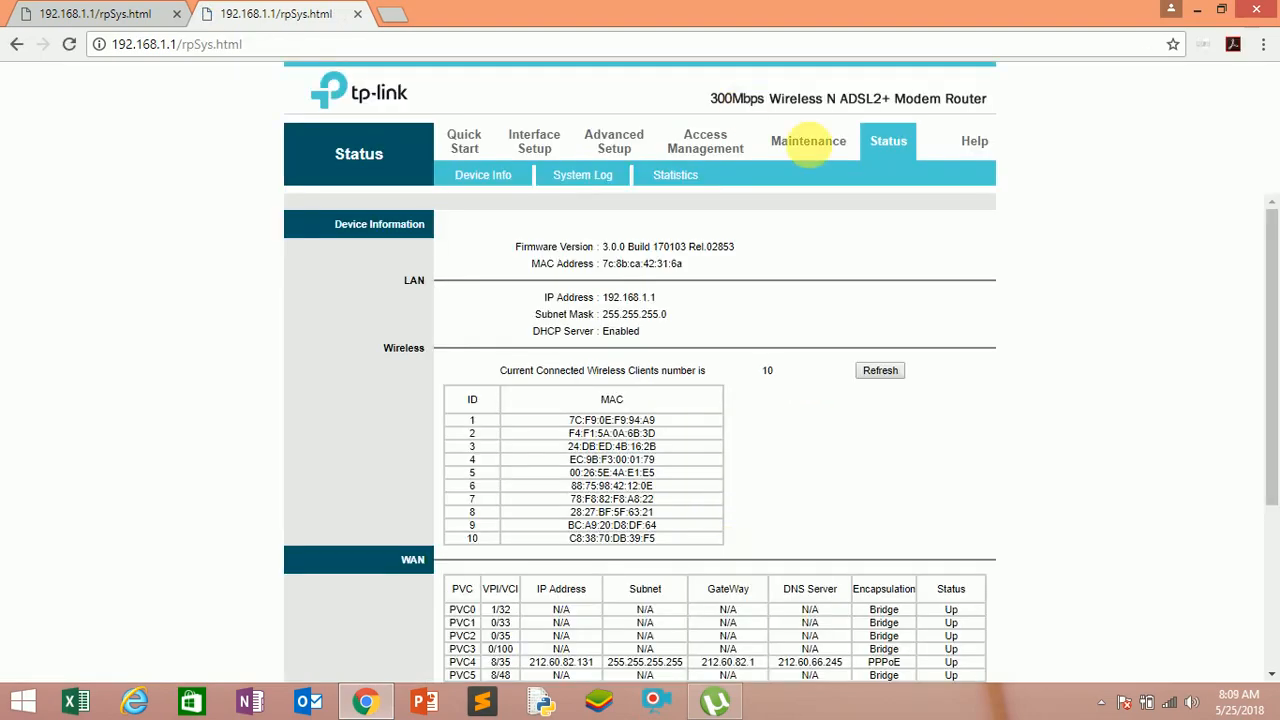
# Try the Maintenance section's Diagnostics page in the new tab, and show the SysRestart options in the first router tab.
pyautogui.click(813, 146)
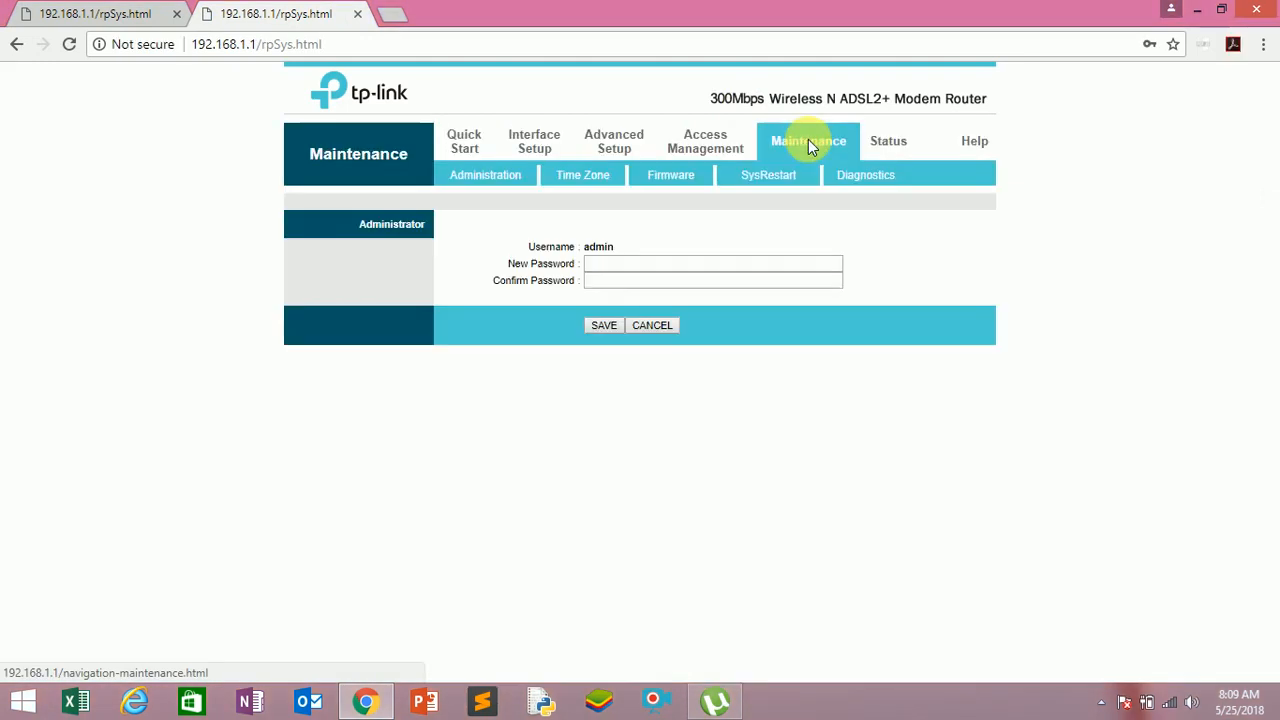
pyautogui.click(853, 182)
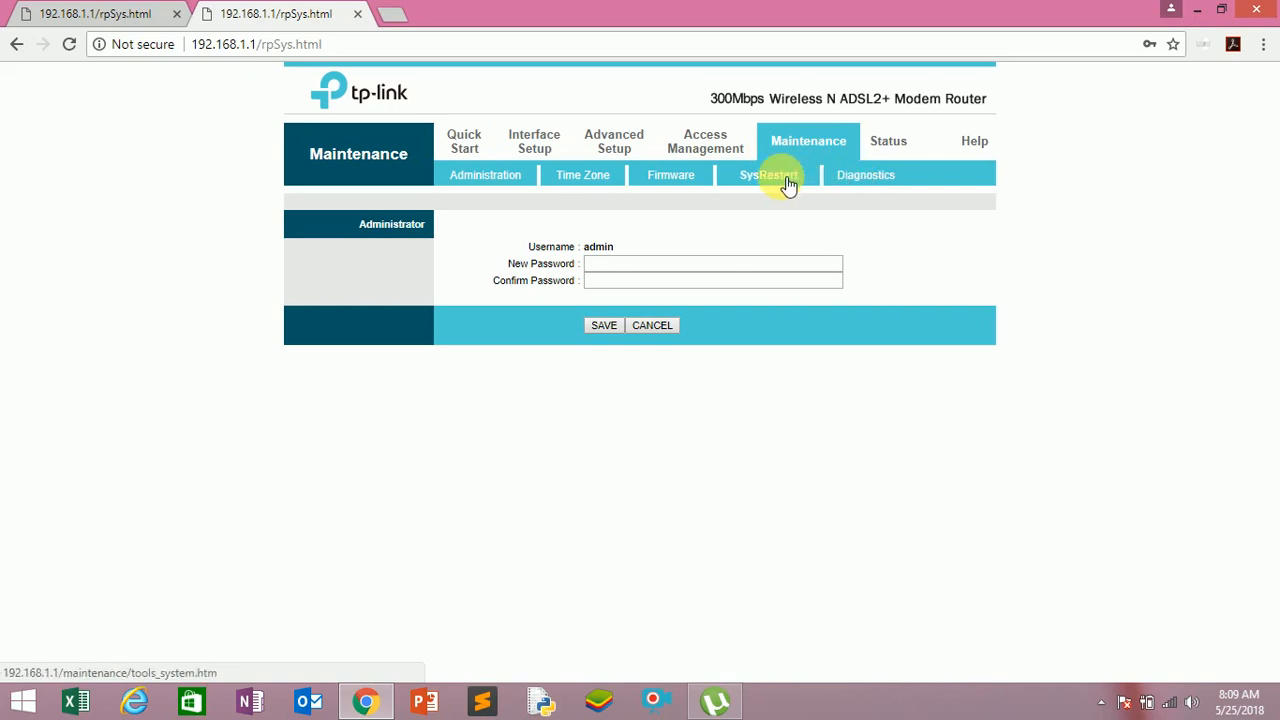
pyautogui.click(130, 12)
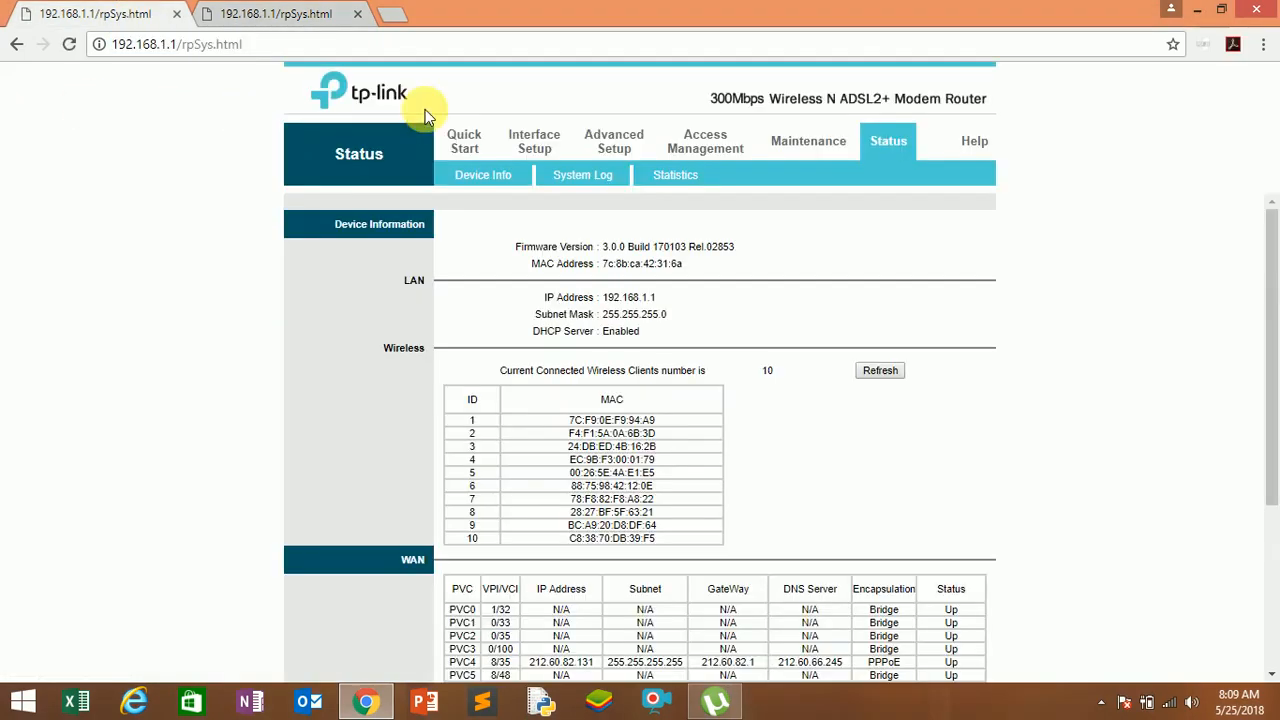
pyautogui.click(786, 146)
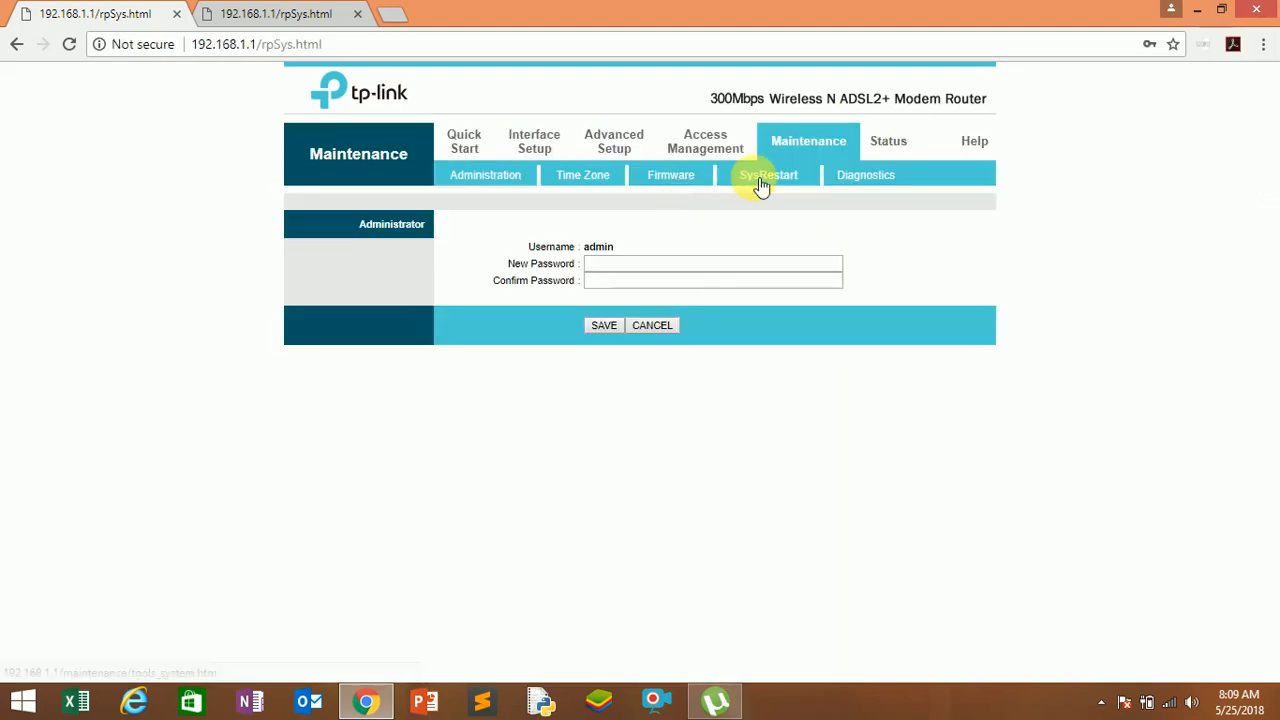
pyautogui.click(757, 179)
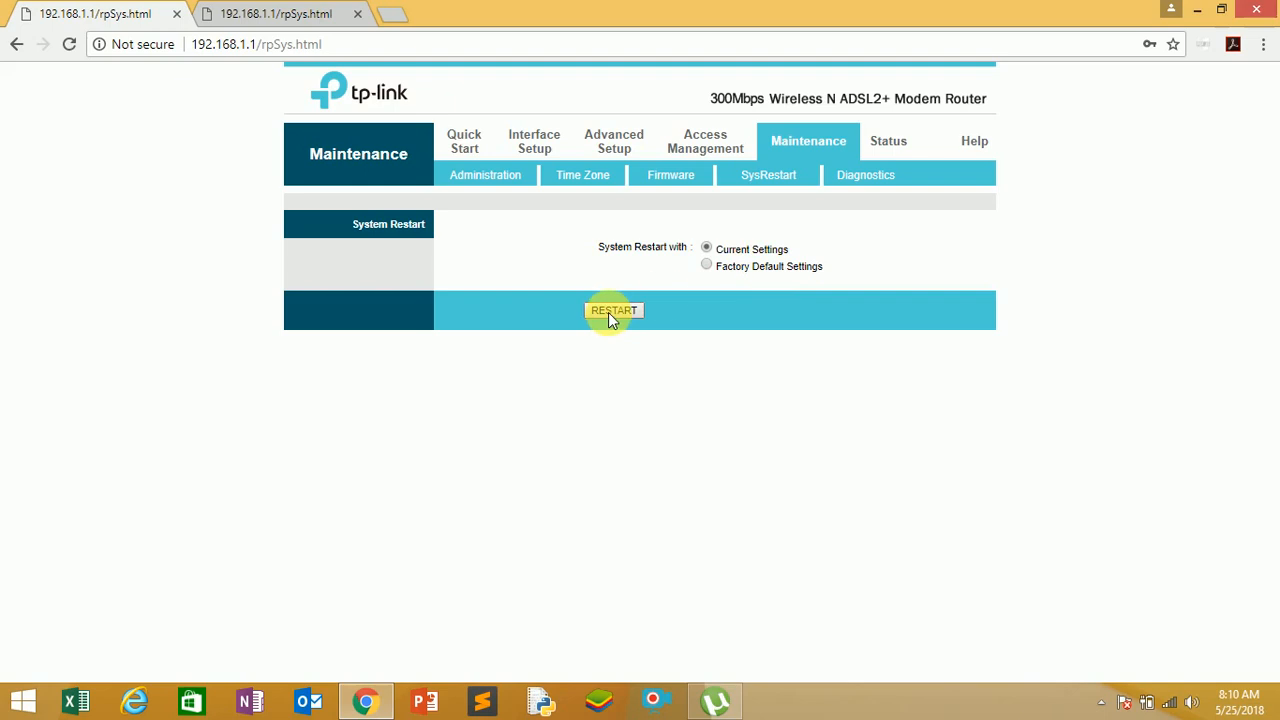
# Look through the Firmware, Time Zone and Administration pages of the Maintenance section without changing any settings.
pyautogui.click(672, 187)
pyautogui.click(607, 183)
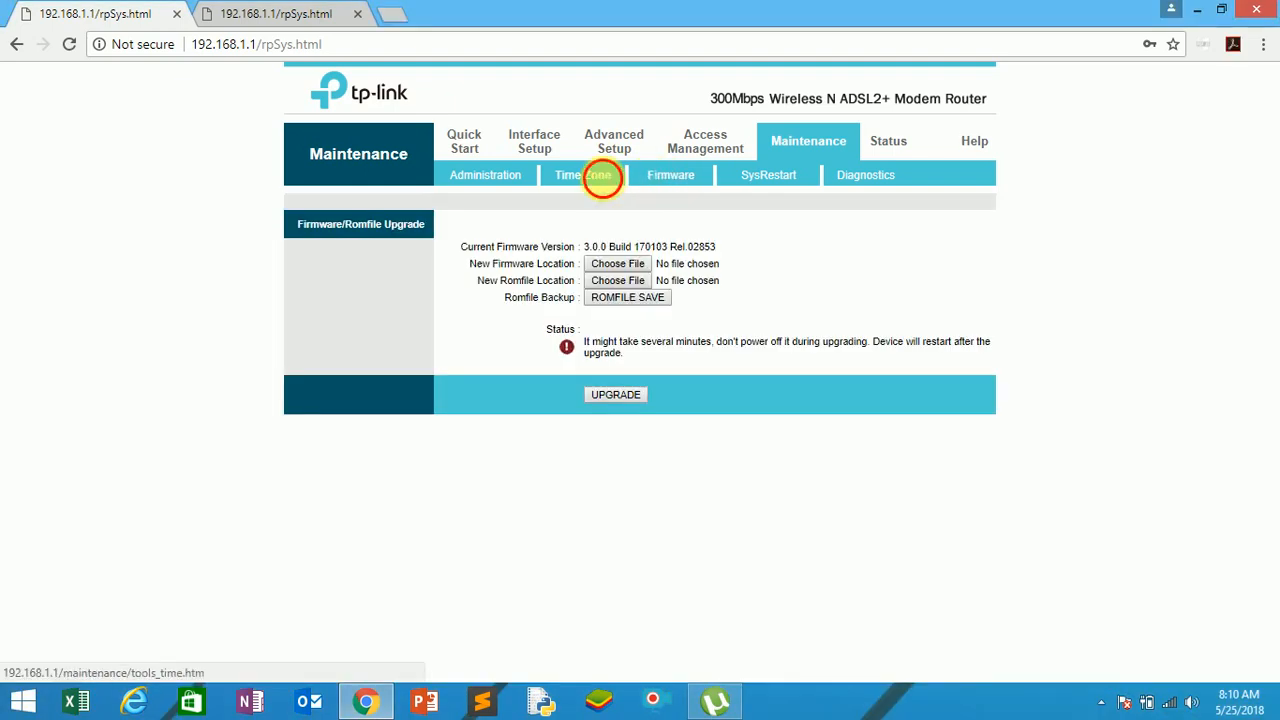
pyautogui.click(488, 178)
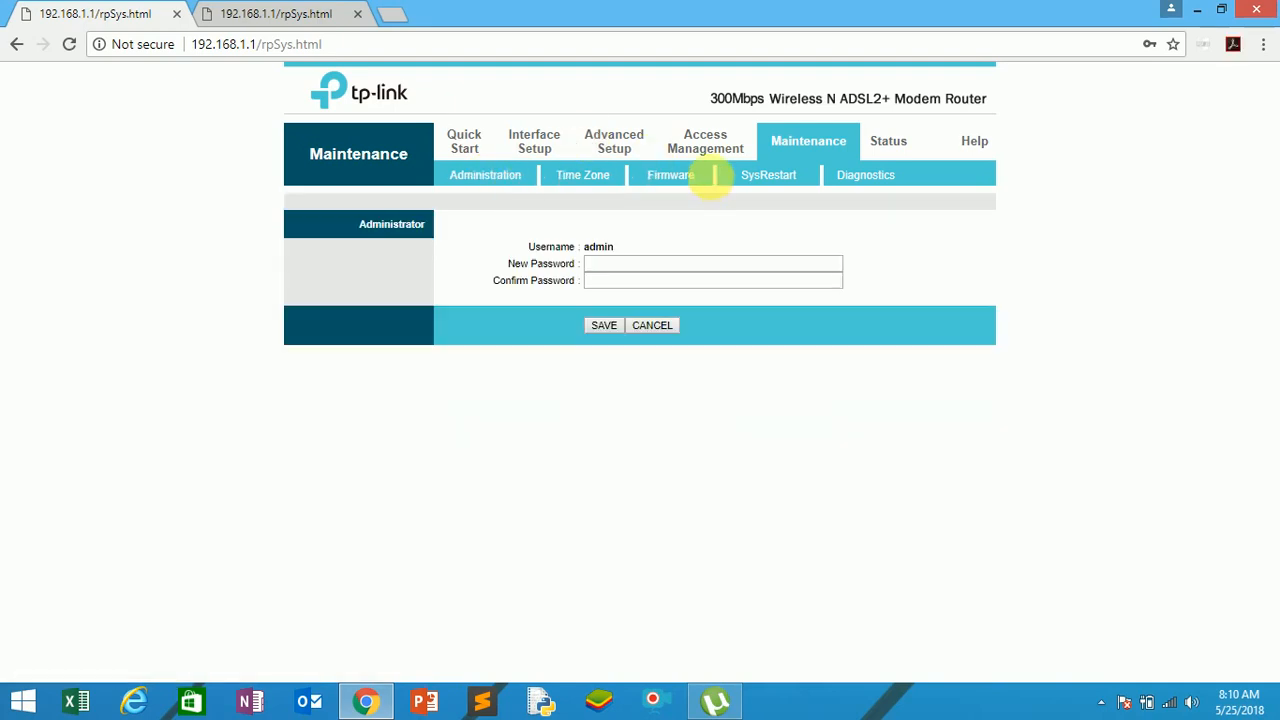
# Show the ACL settings in Access Management, including the secure IP address range, without changing them.
pyautogui.click(700, 145)
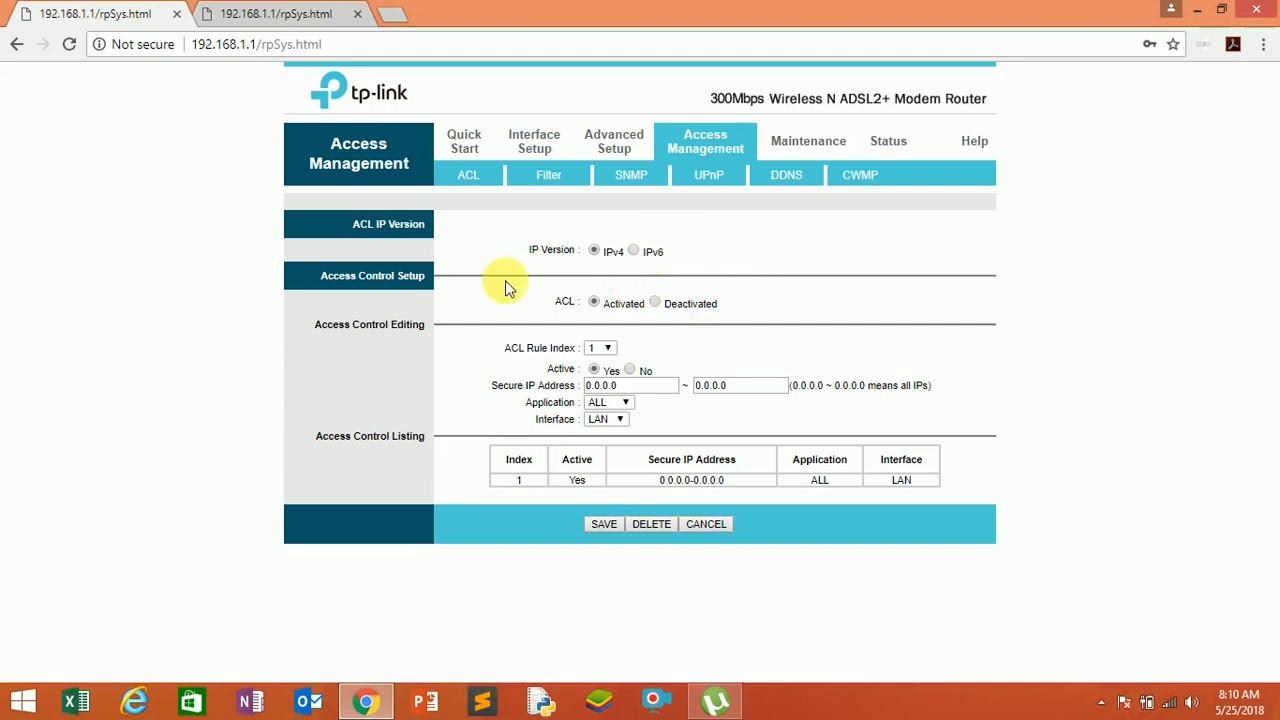
pyautogui.click(467, 189)
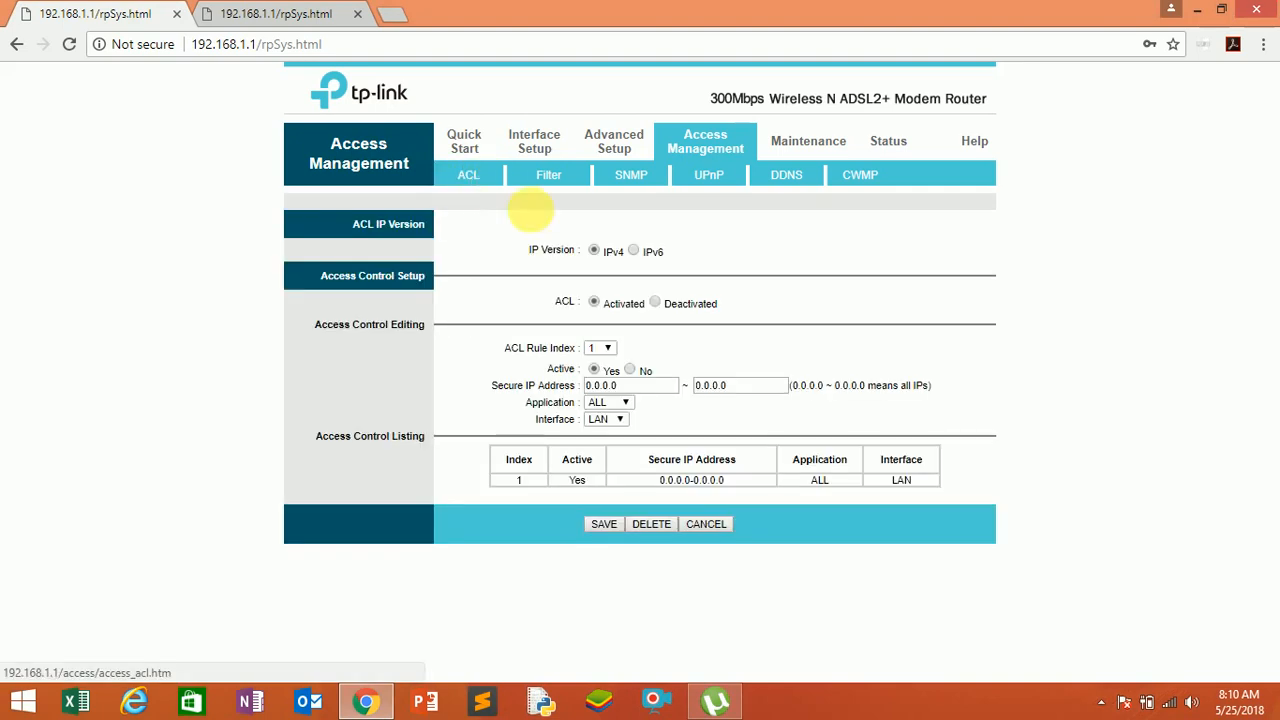
pyautogui.click(712, 387)
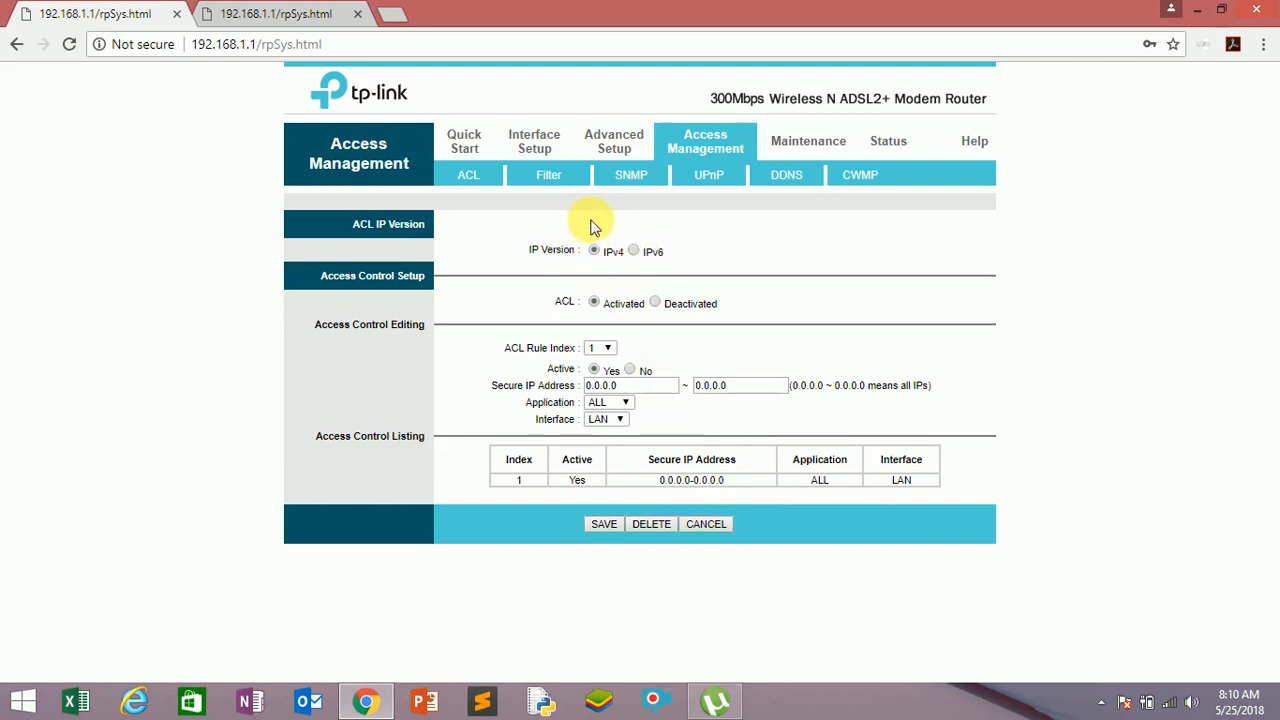
# Tour the Advanced Setup section's Firewall, Routing, NAT, QoS, VLAN and ADSL pages without changing any settings.
pyautogui.click(615, 150)
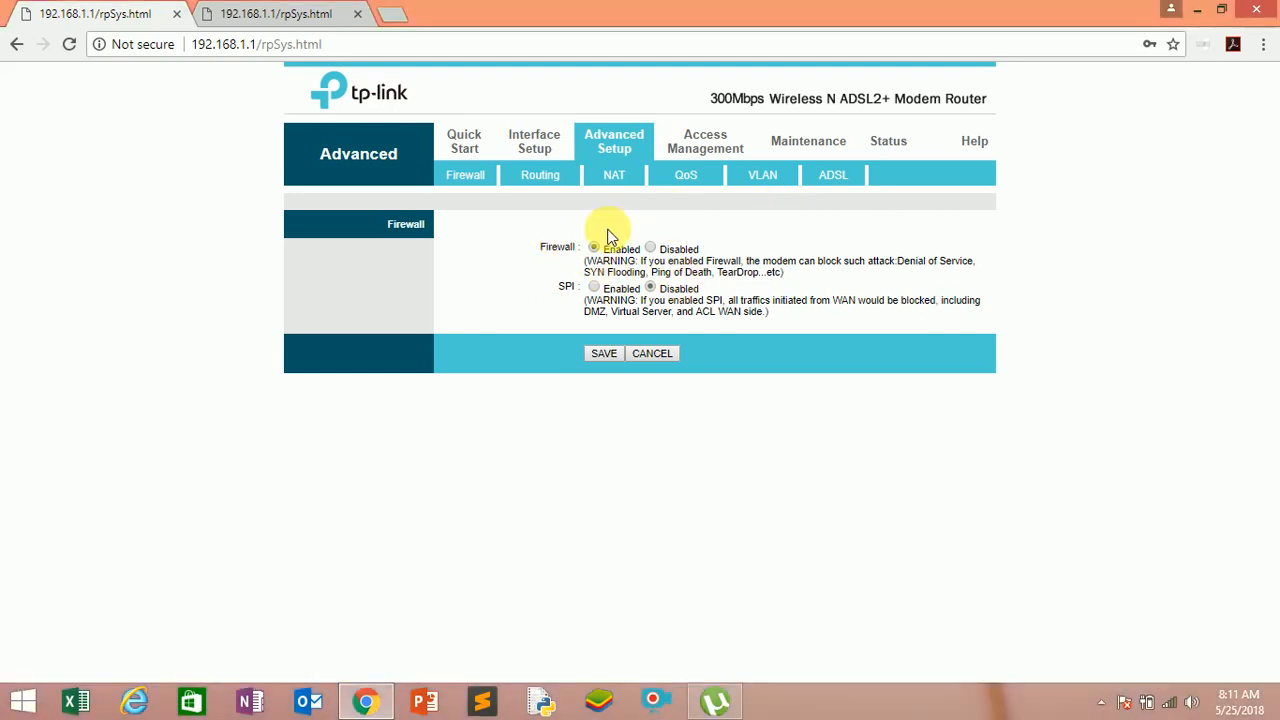
pyautogui.click(522, 178)
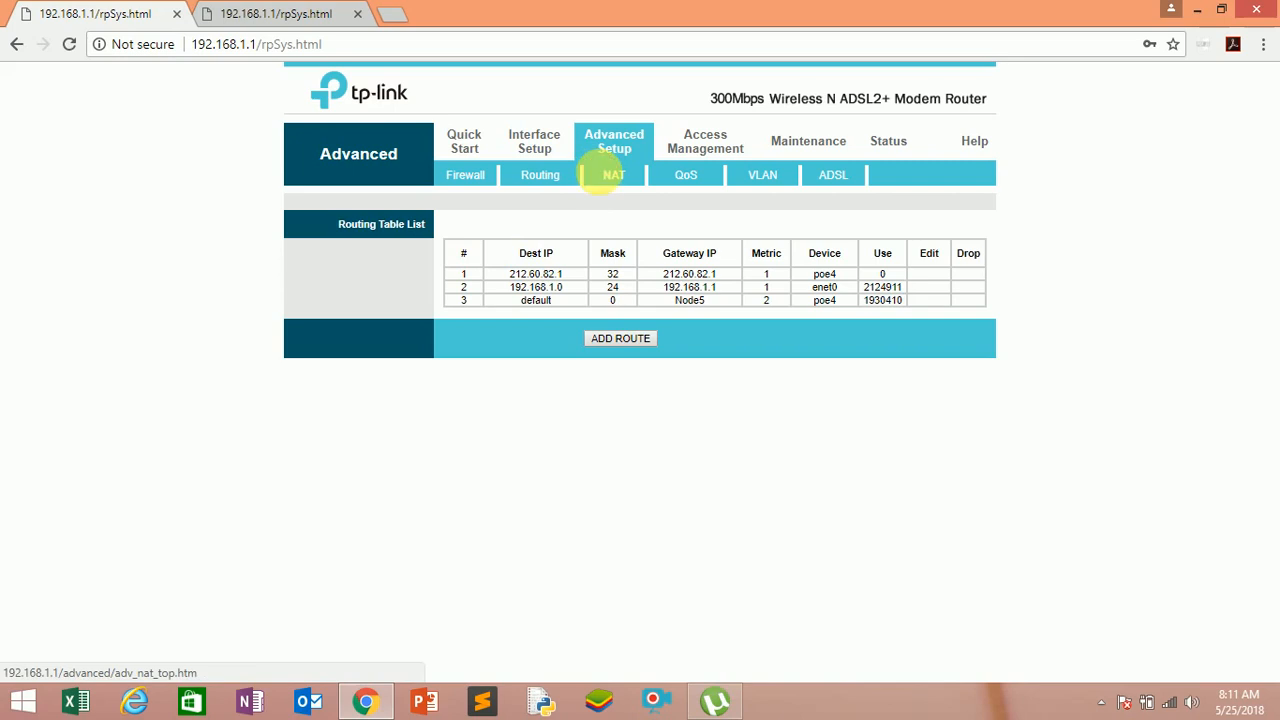
pyautogui.click(610, 176)
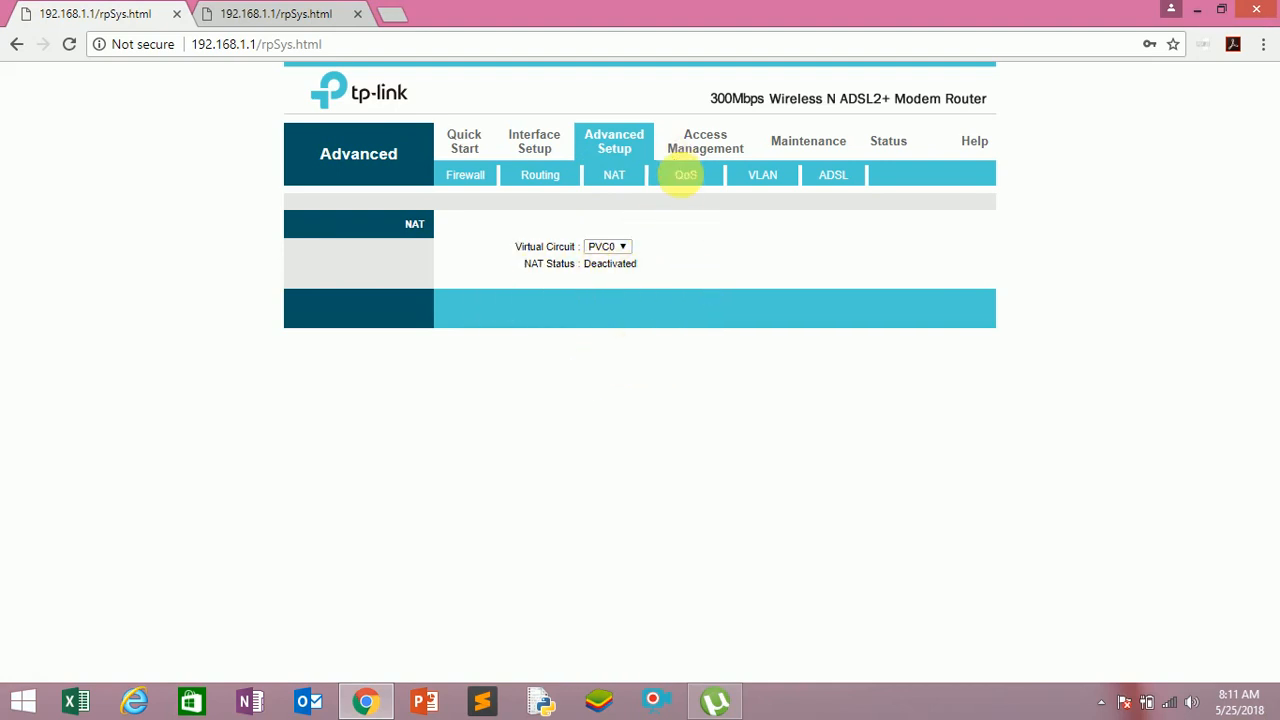
pyautogui.click(685, 177)
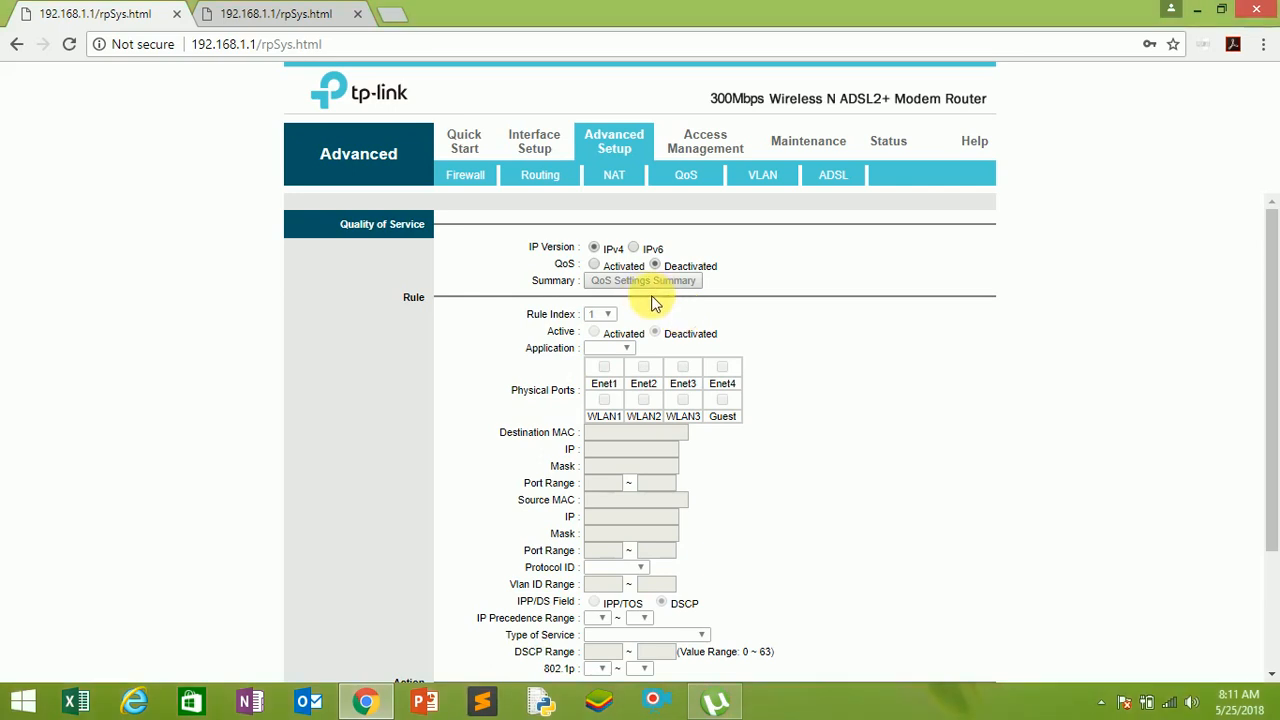
pyautogui.click(757, 177)
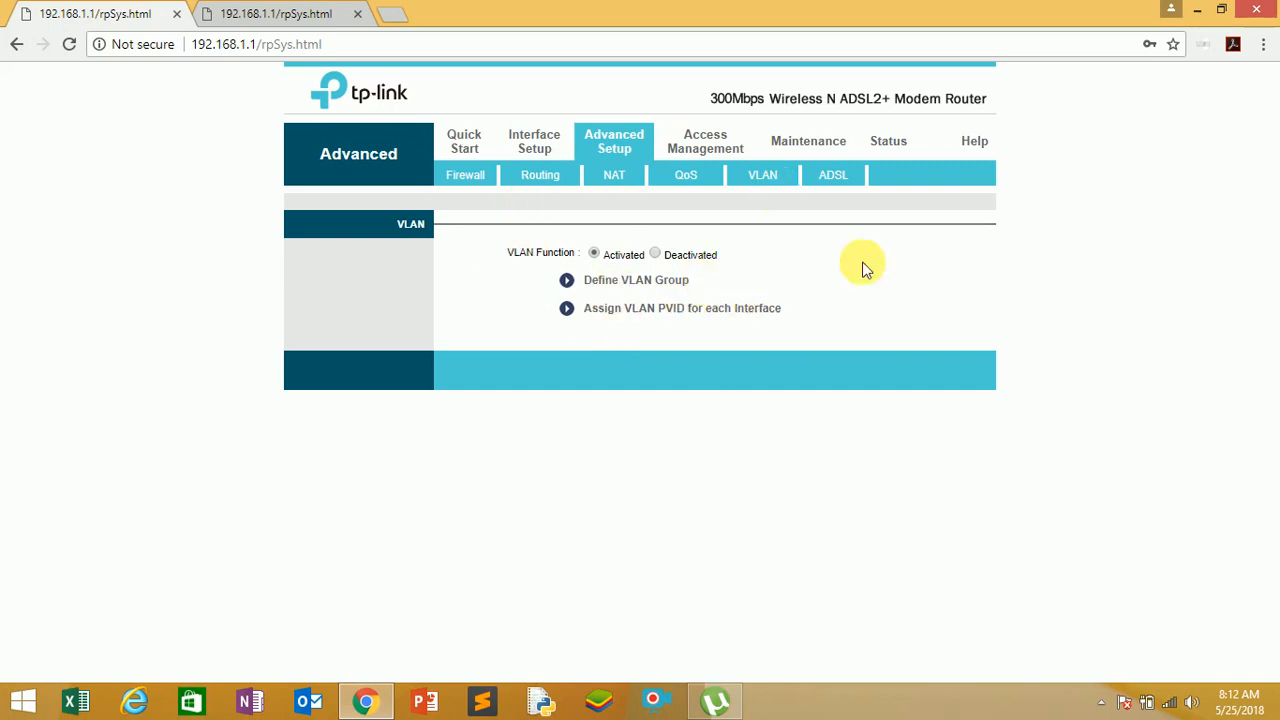
pyautogui.click(833, 180)
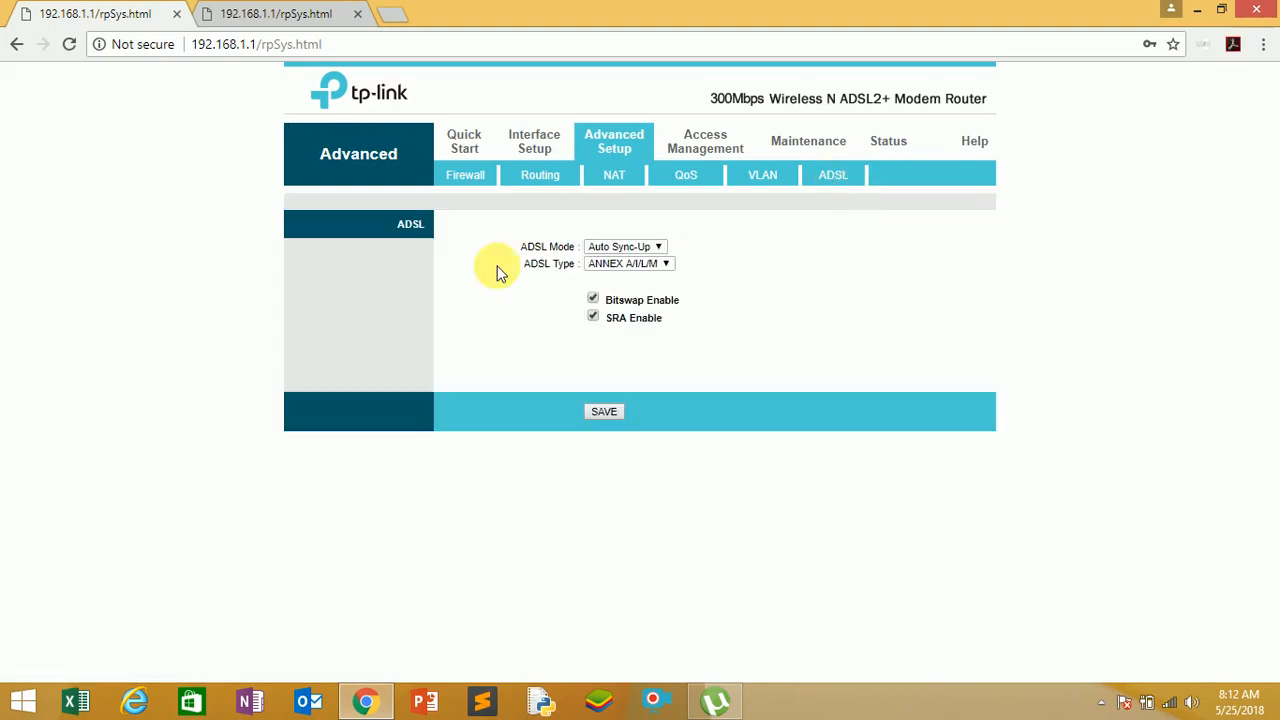
# Show the Internet settings in Interface Setup and the LAN page with its DHCP server settings and client table.
pyautogui.click(533, 150)
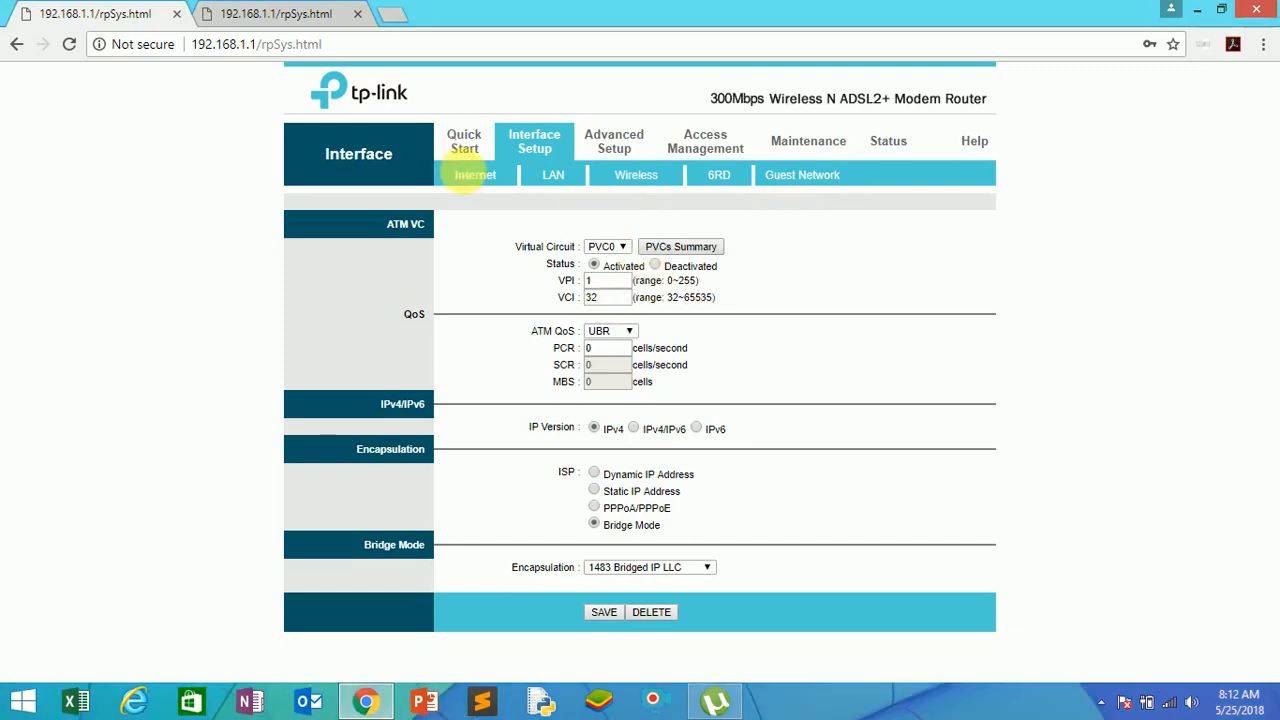
pyautogui.click(472, 178)
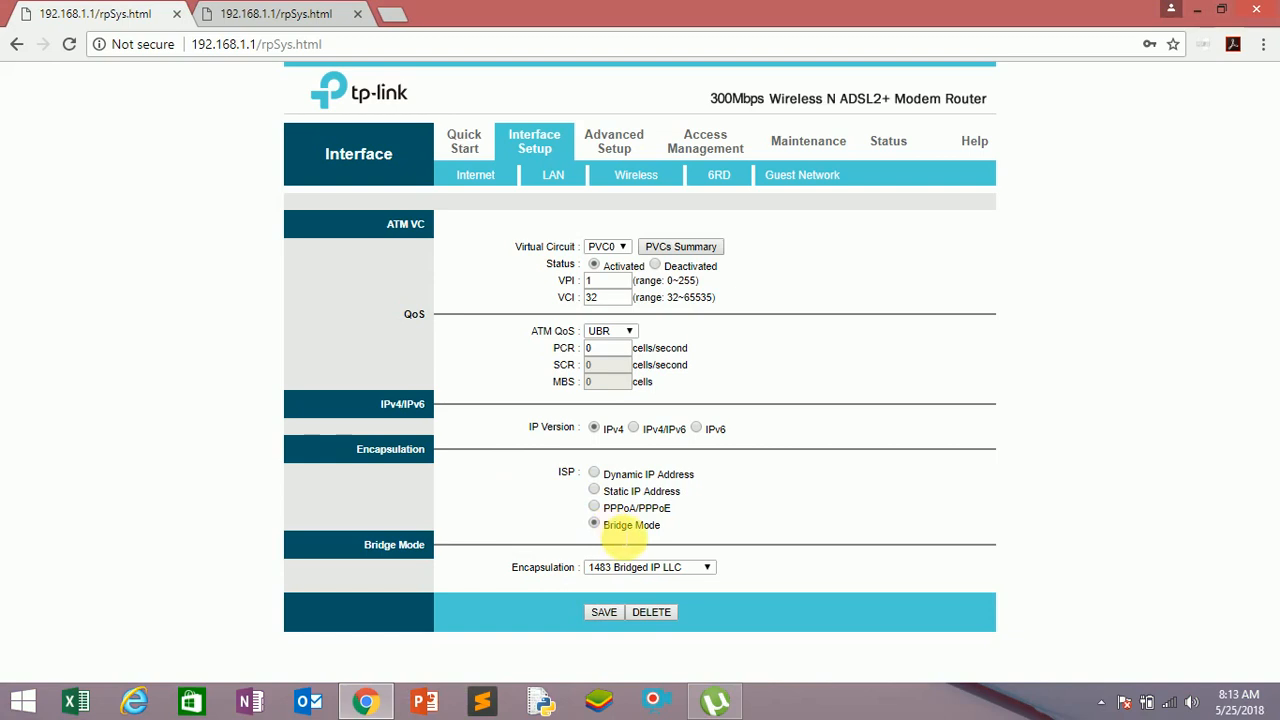
pyautogui.click(549, 178)
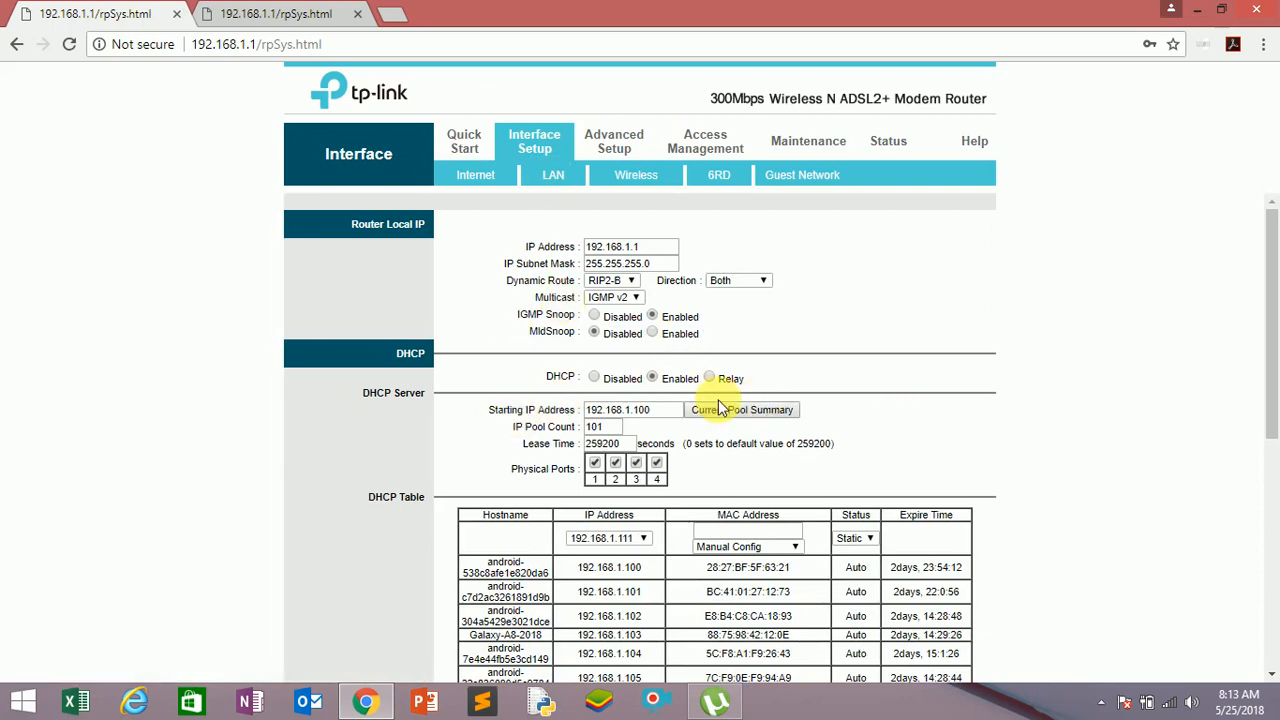
pyautogui.scroll(-5, 720, 407)
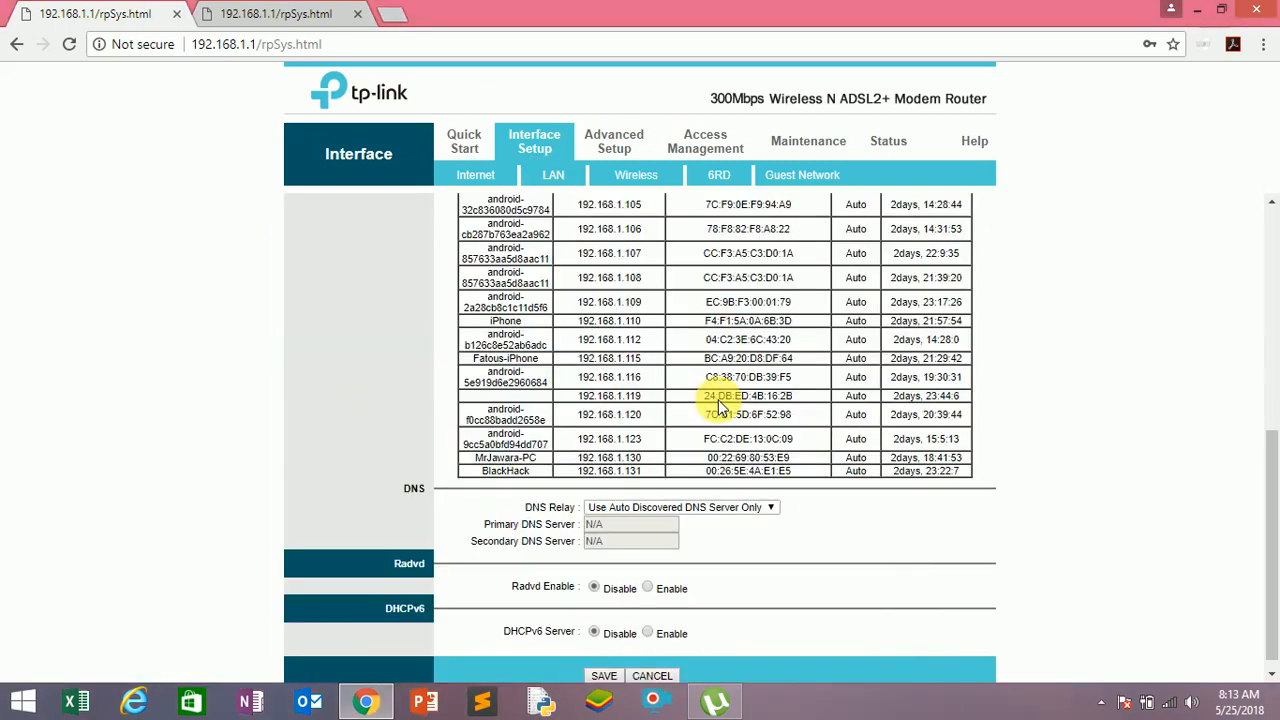
pyautogui.scroll(5, 720, 400)
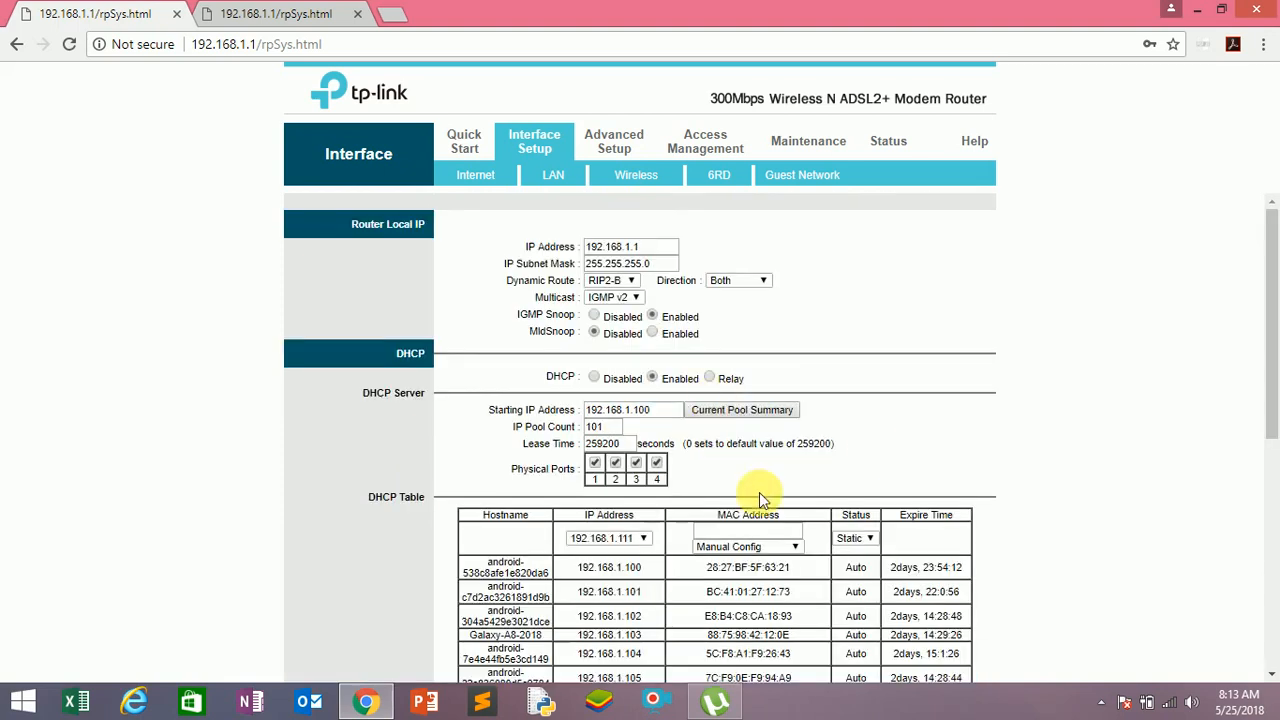
pyautogui.scroll(-2, 592, 586)
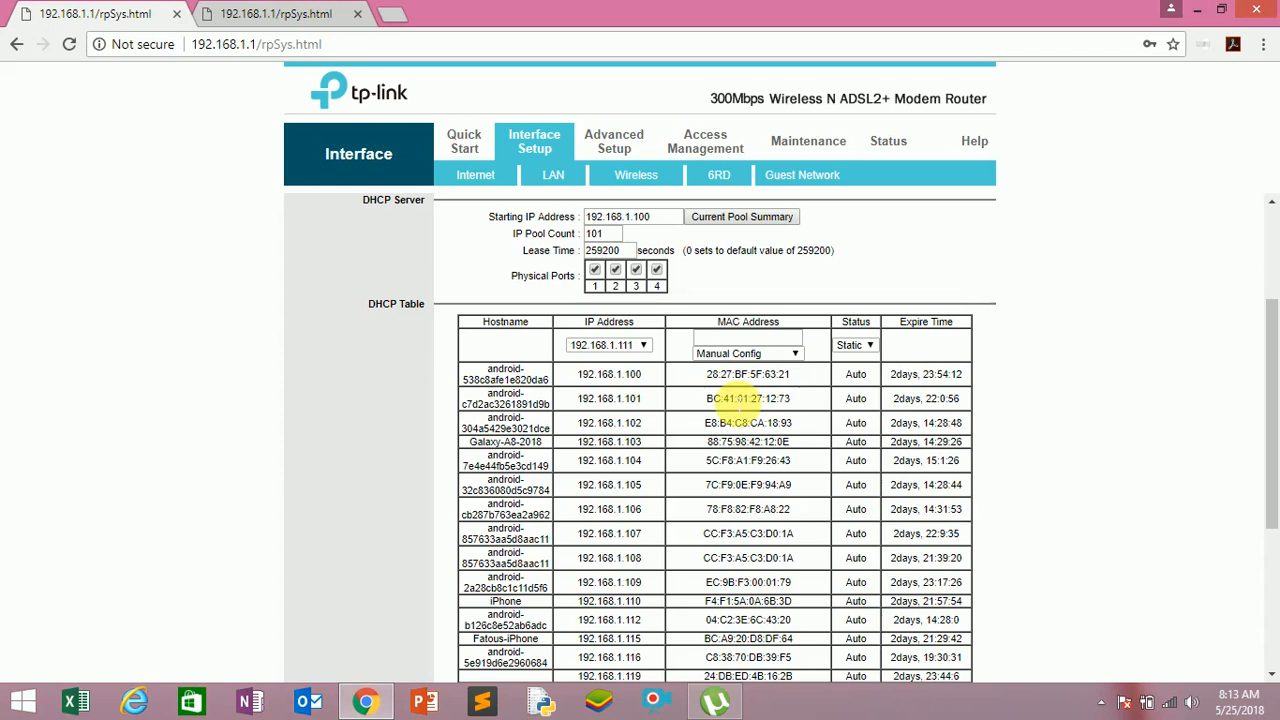
pyautogui.scroll(1, 738, 410)
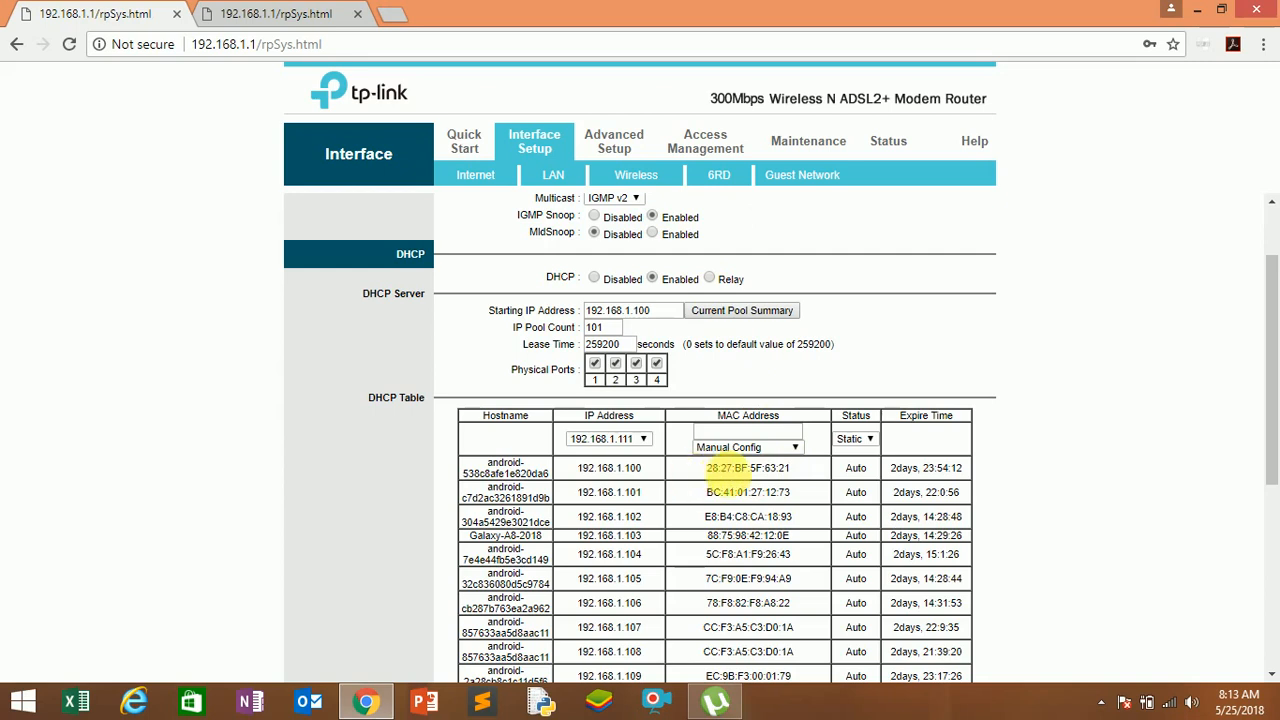
# Highlight the MAC address of the 192.168.1.100 client in the DHCP table and look over the rest of the LAN page.
pyautogui.moveTo(707, 470); pyautogui.dragTo(791, 470)
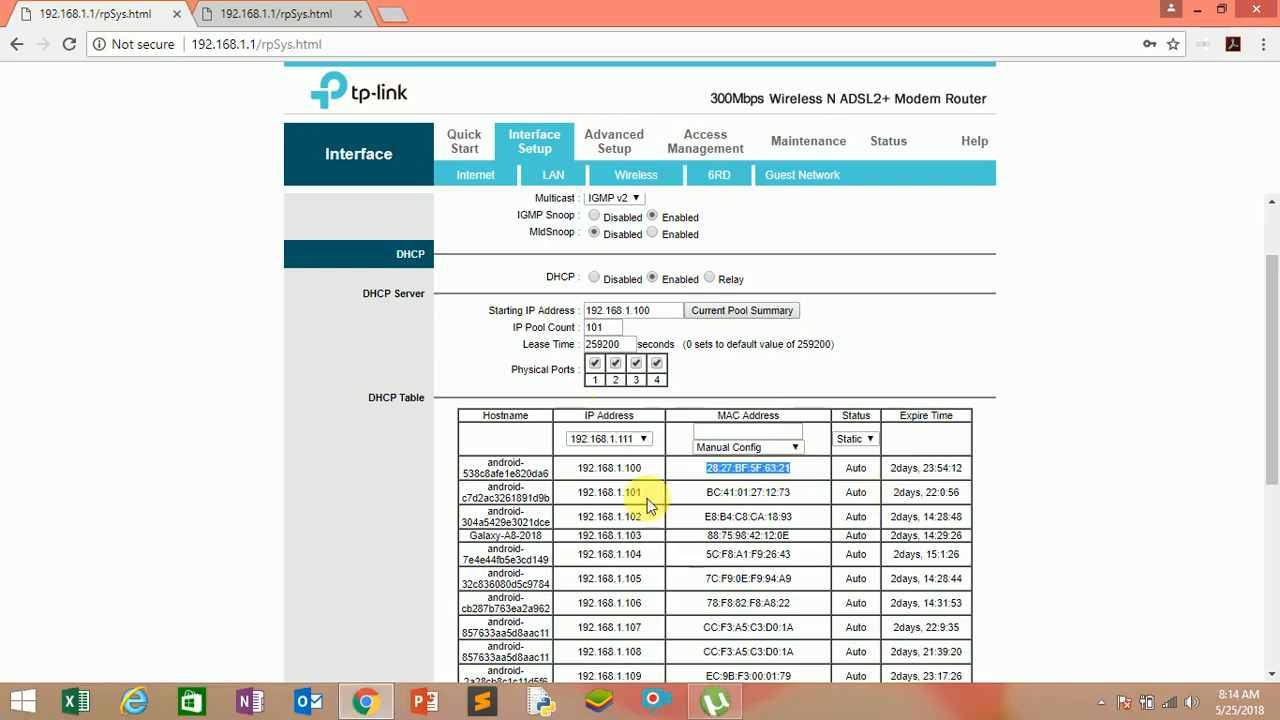
pyautogui.scroll(-4, 641, 498)
pyautogui.scroll(2, 645, 498)
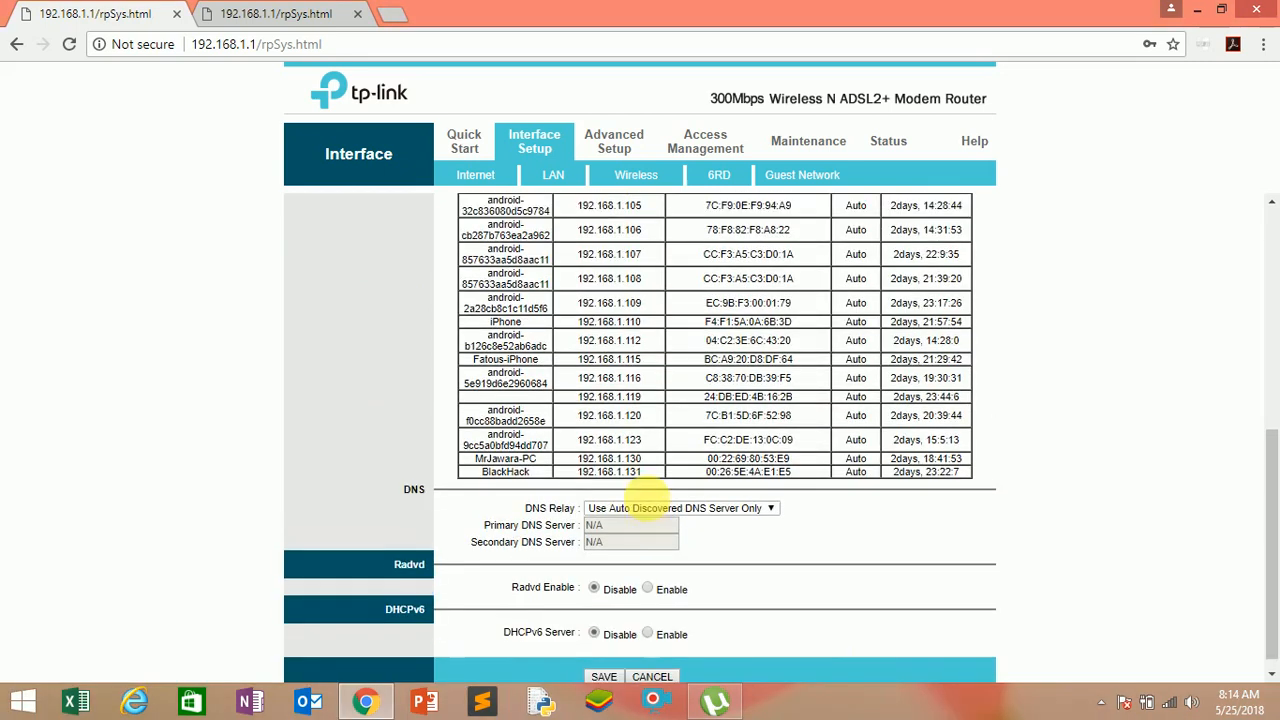
pyautogui.scroll(3, 645, 498)
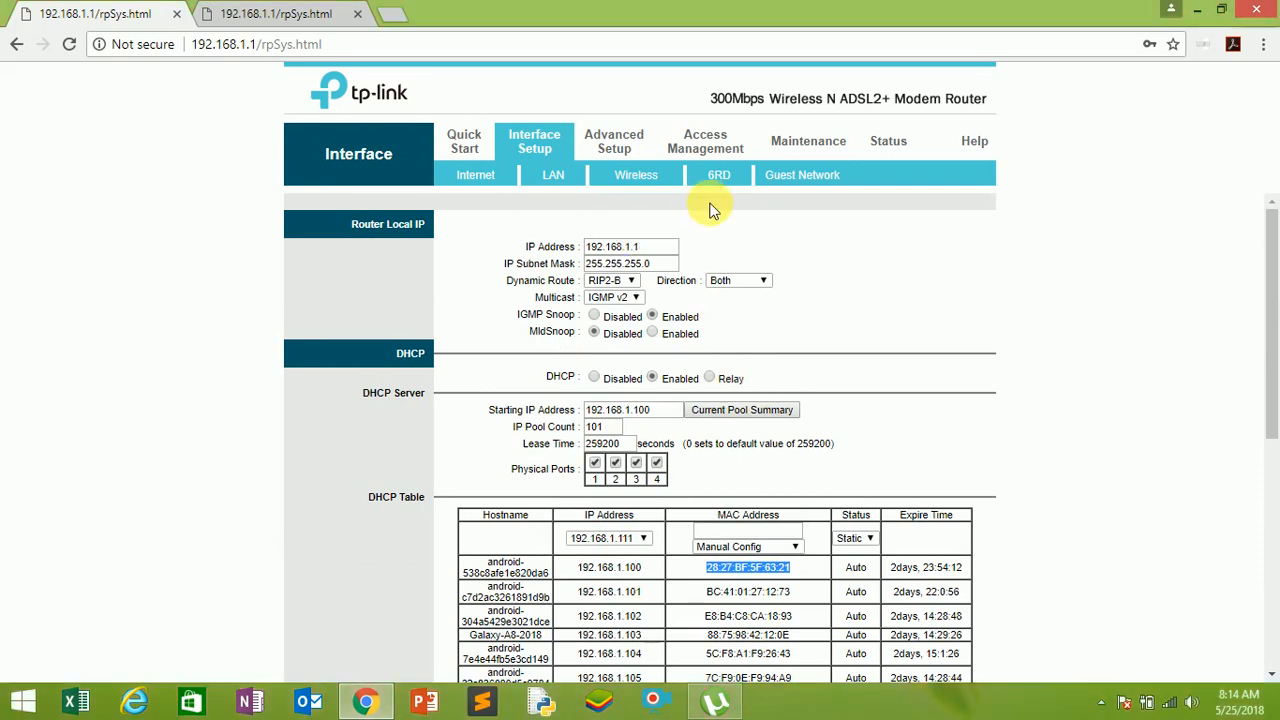
# Show the Wireless, 6RD and Guest Network pages of Interface Setup without changing their settings.
pyautogui.click(652, 180)
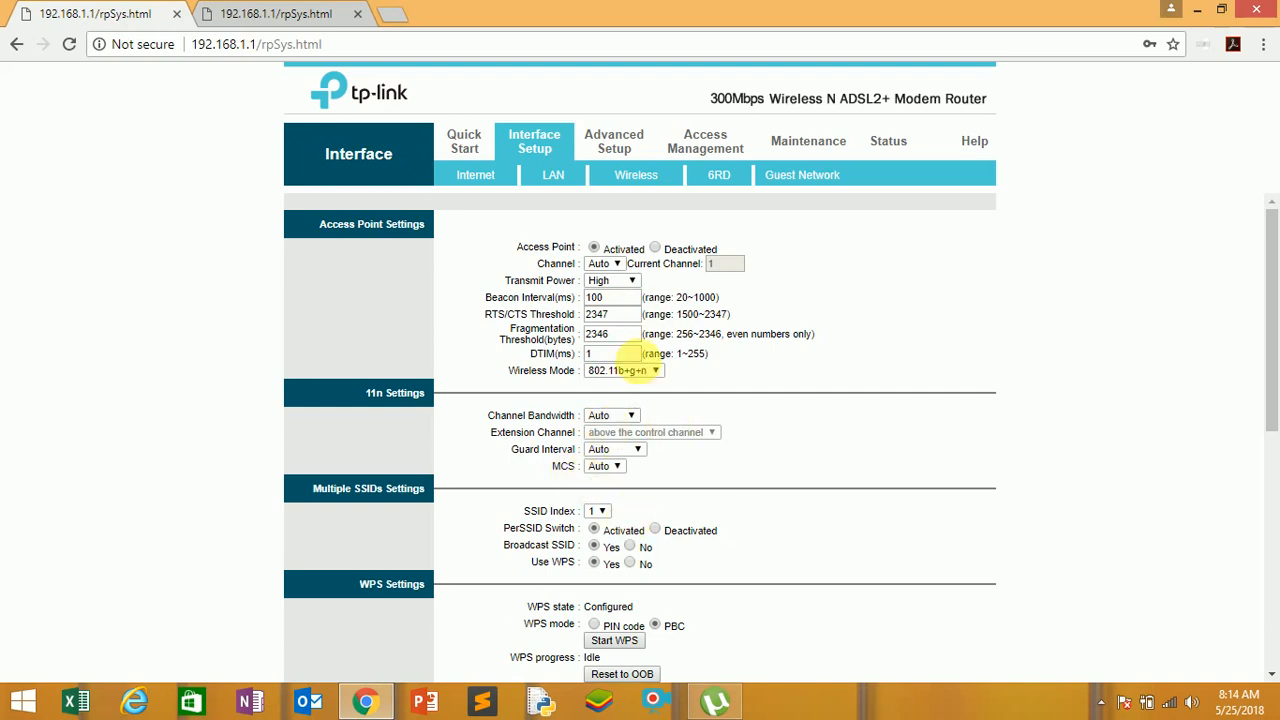
pyautogui.click(736, 187)
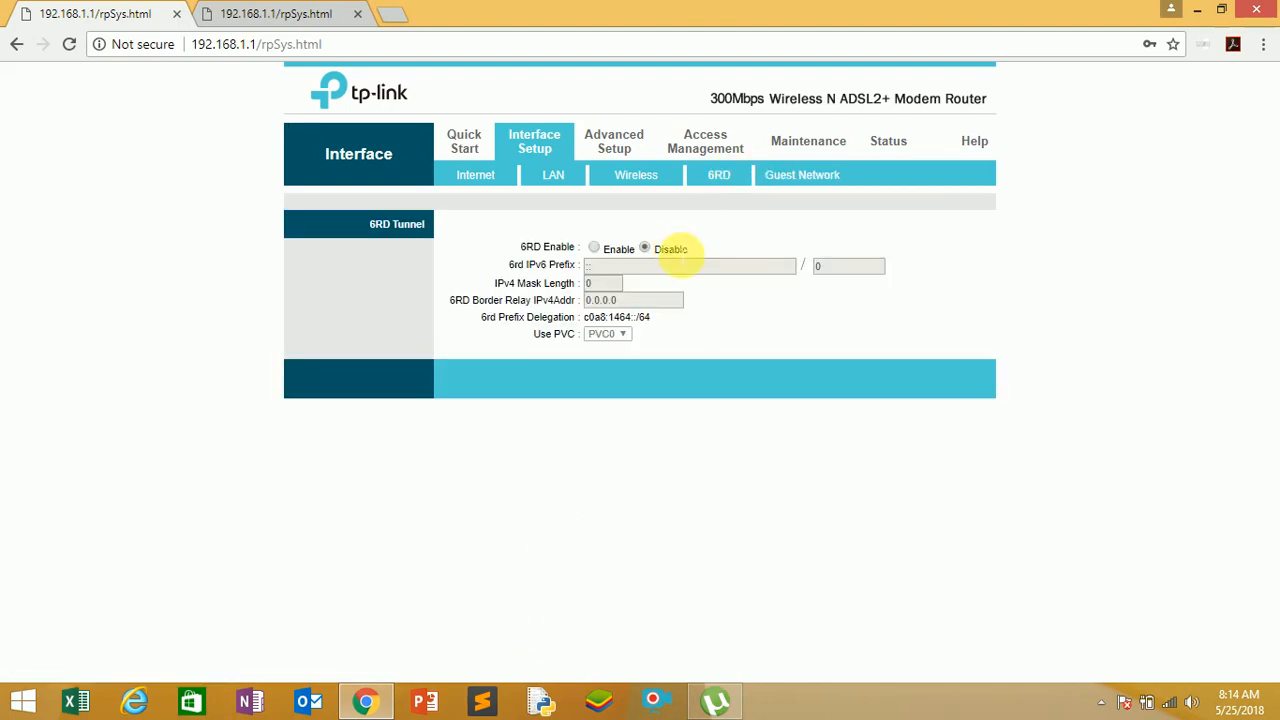
pyautogui.click(792, 178)
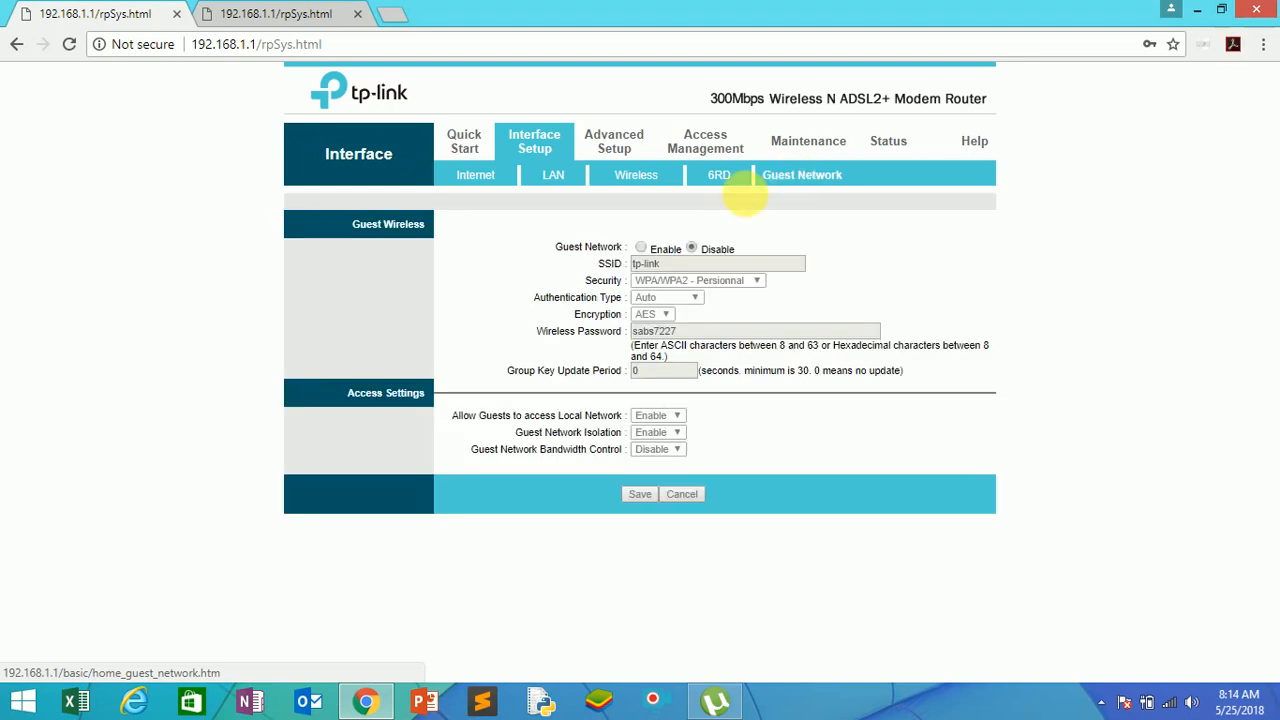